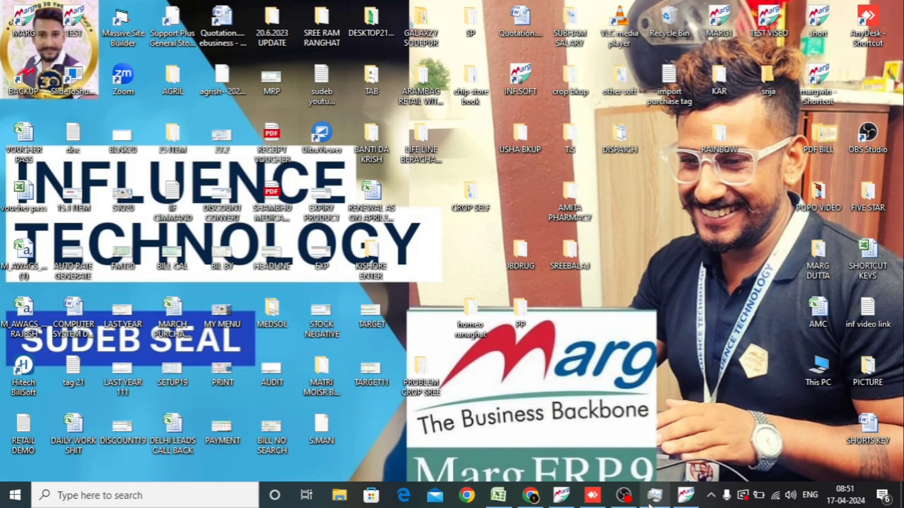
Switch to Marg ERP 9+ and open the Near Expiry/Expired Report among the inventory reports.
{"action": "left_click", "coordinate": [687, 498]}
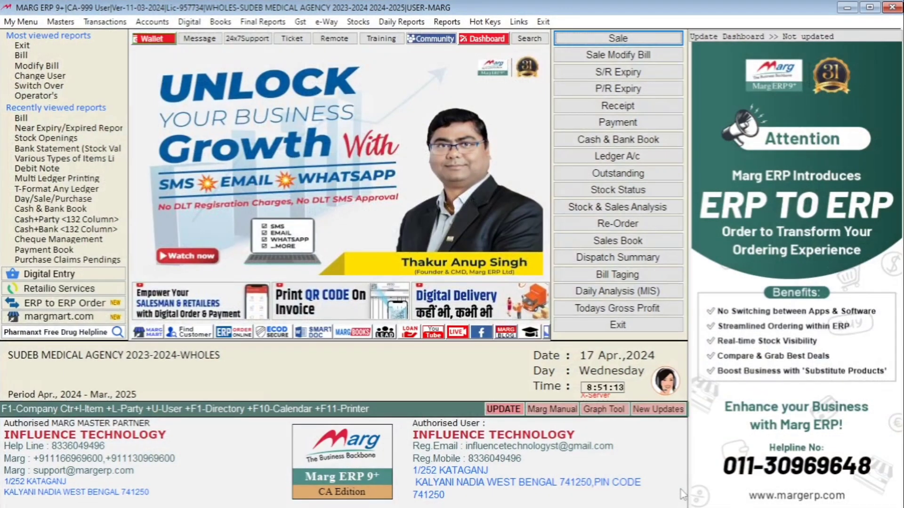
{"action": "left_click", "coordinate": [397, 25]}
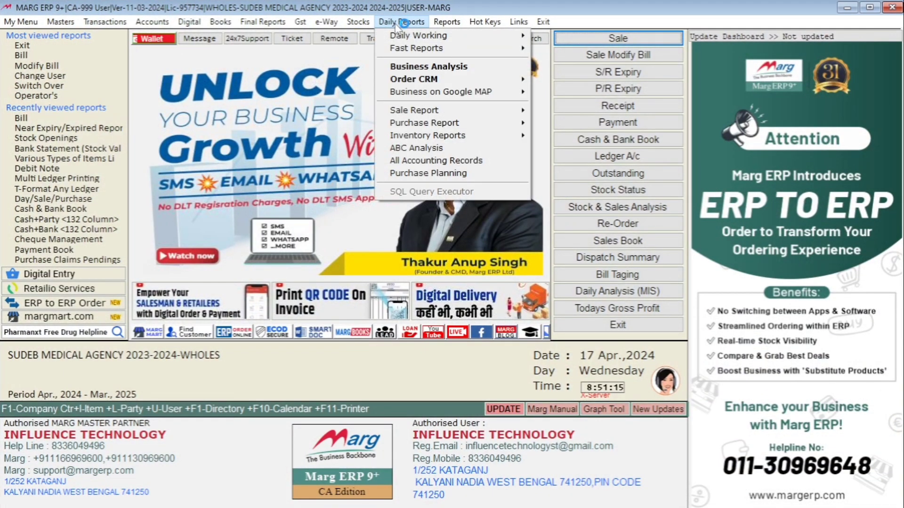
{"action": "mouse_move", "coordinate": [456, 138]}
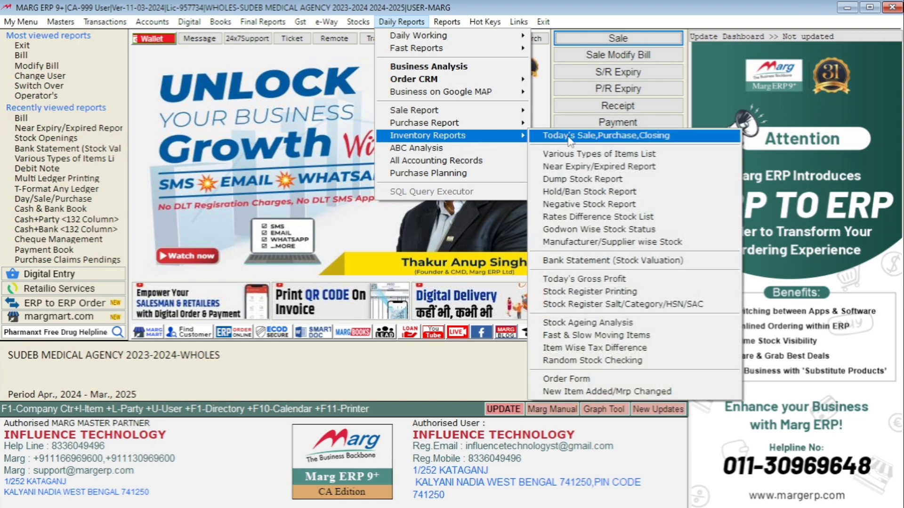
{"action": "left_click", "coordinate": [583, 167]}
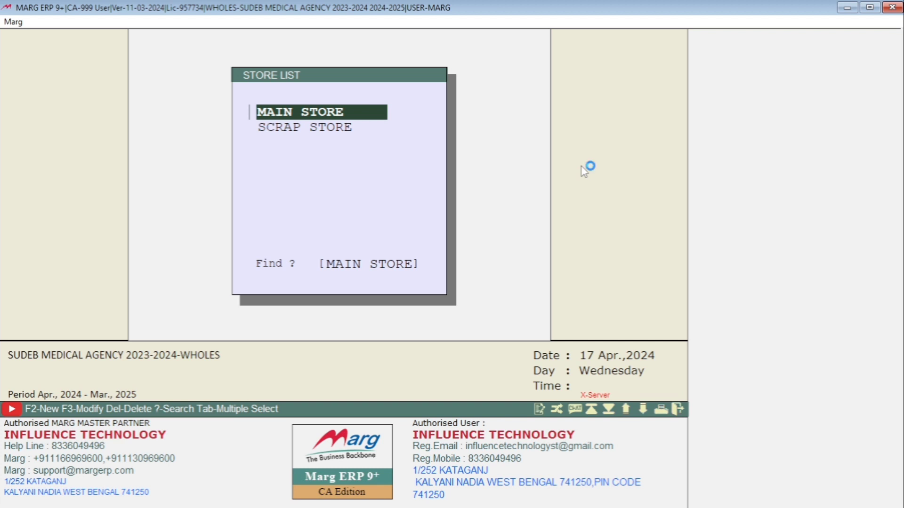
Choose MAIN STORE as the store and Simple List as the print format for the report.
{"action": "key", "text": "Down"}
{"action": "key", "text": "Up"}
{"action": "key", "text": "Return"}
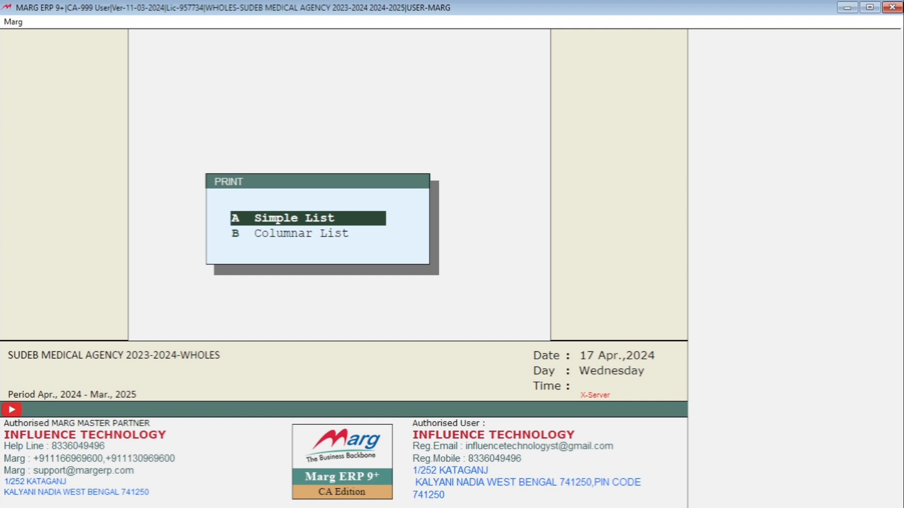
{"action": "key", "text": "Return"}
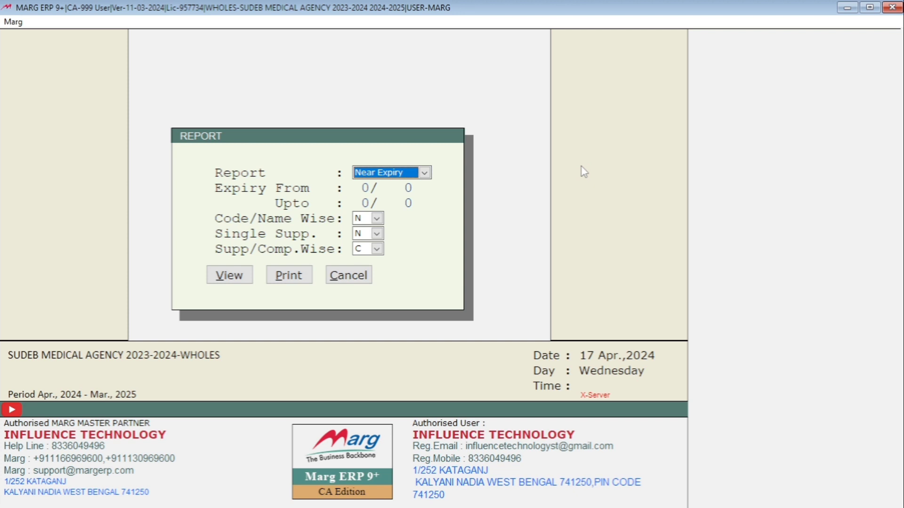
Keep the report type as Near Expiry and set the expiry range from 5/24 up to 10/24.
{"action": "key", "text": "Return"}
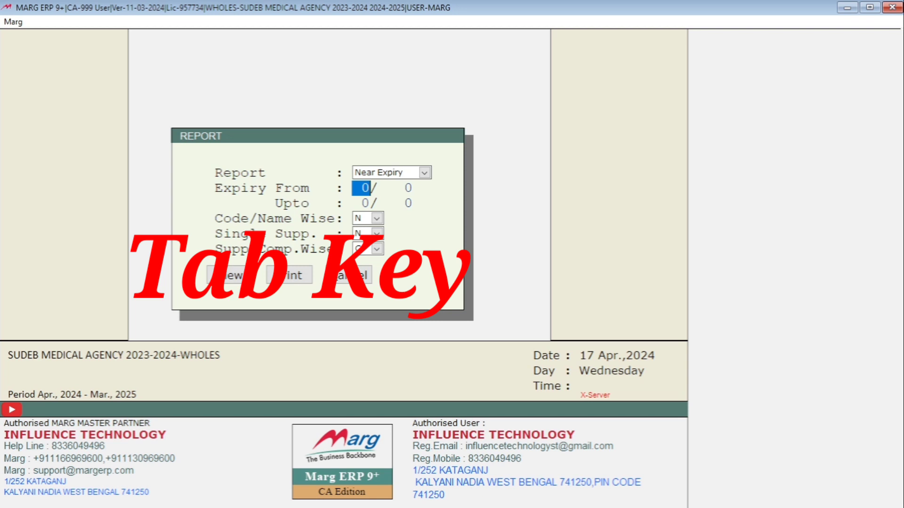
{"action": "type", "text": "5"}
{"action": "key", "text": "Tab"}
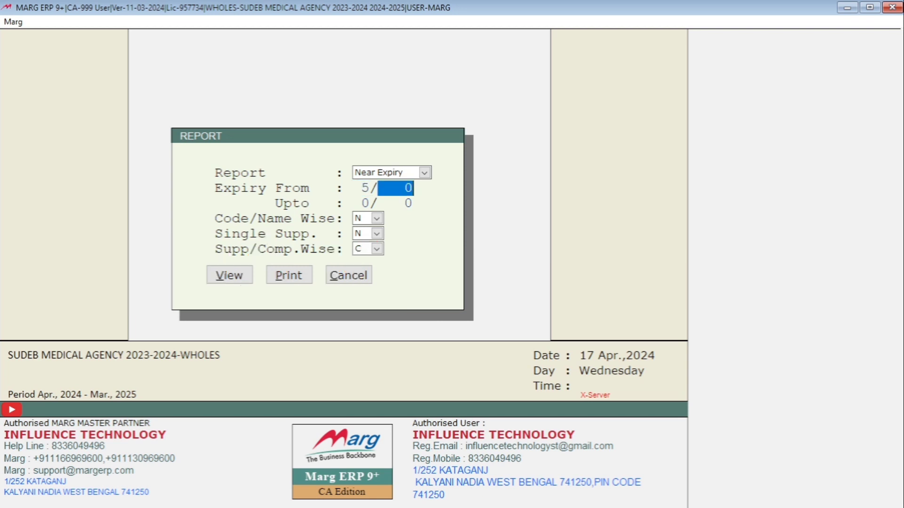
{"action": "type", "text": "24"}
{"action": "key", "text": "Tab"}
{"action": "type", "text": "10"}
{"action": "key", "text": "Tab"}
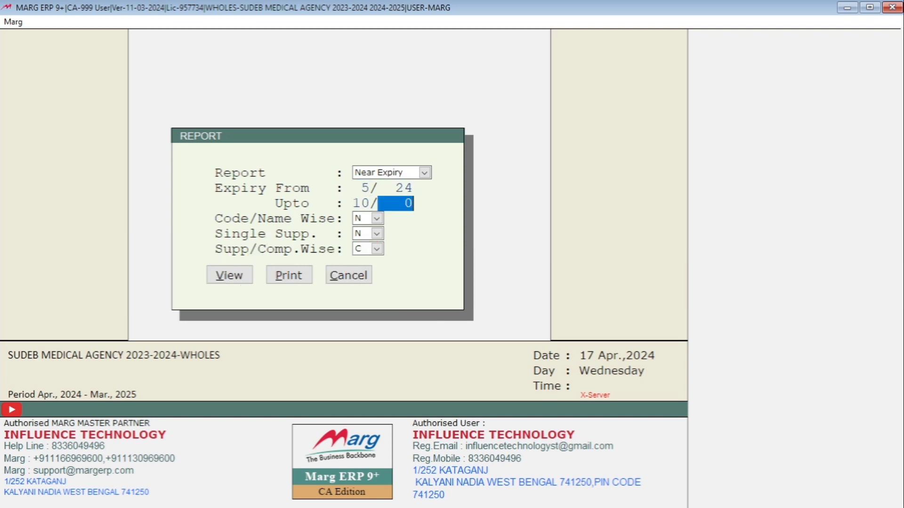
{"action": "type", "text": "24"}
{"action": "key", "text": "Tab"}
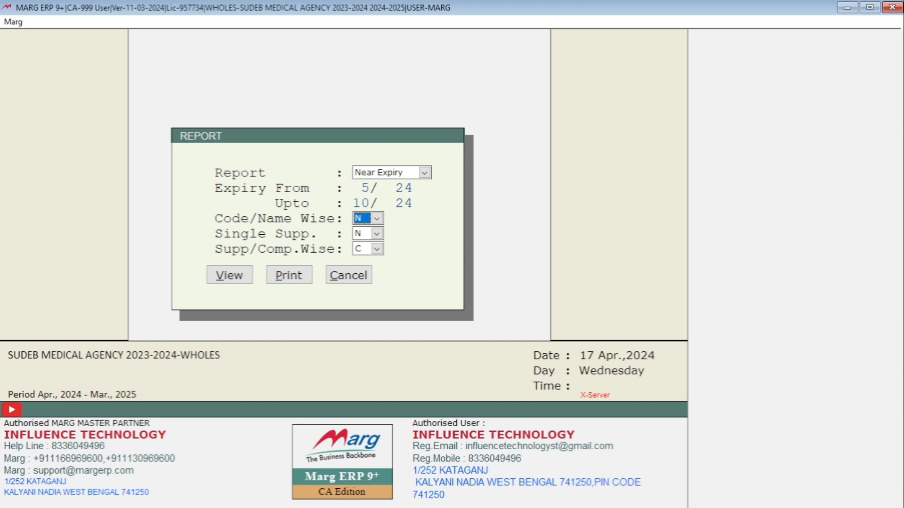
Set Single Supp. to Y, keep Supp/Comp.Wise at C, and view the report.
{"action": "key", "text": "Tab"}
{"action": "key", "text": "alt+Down"}
{"action": "key", "text": "Down"}
{"action": "key", "text": "Return"}
{"action": "key", "text": "Return"}
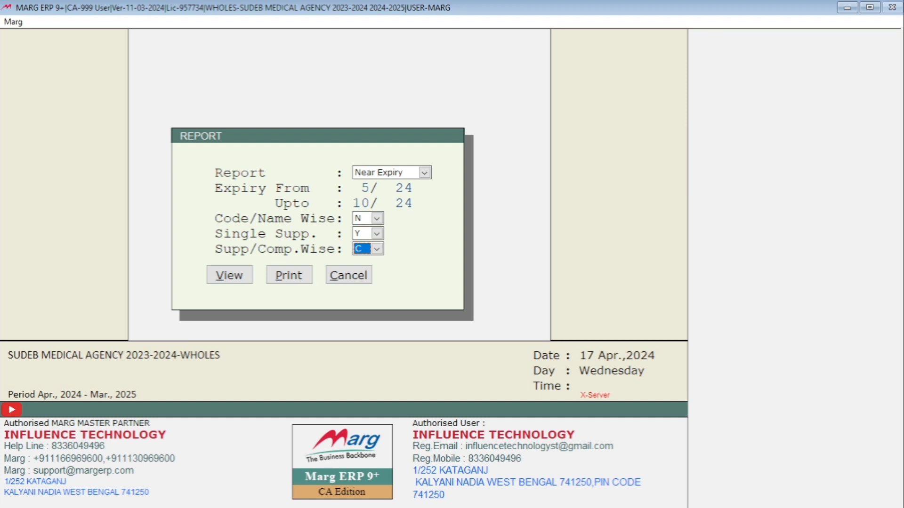
{"action": "key", "text": "space"}
{"action": "key", "text": "Up"}
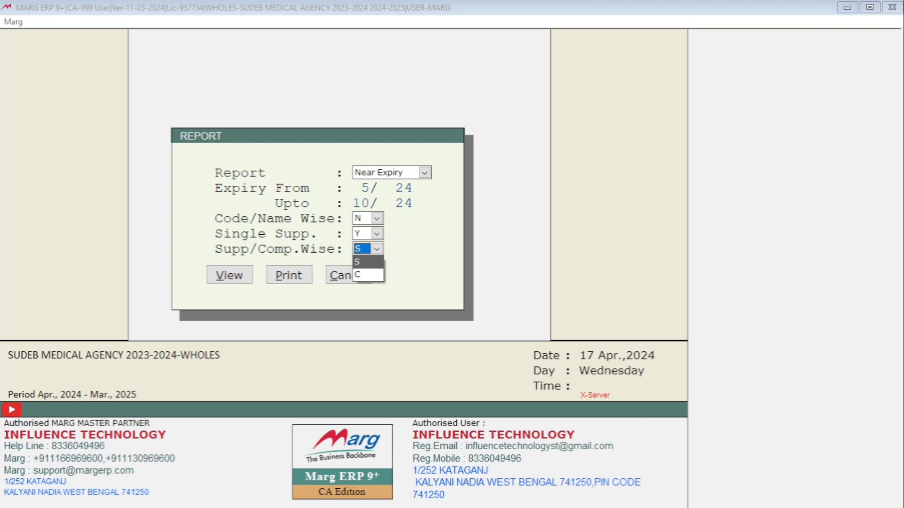
{"action": "key", "text": "Down"}
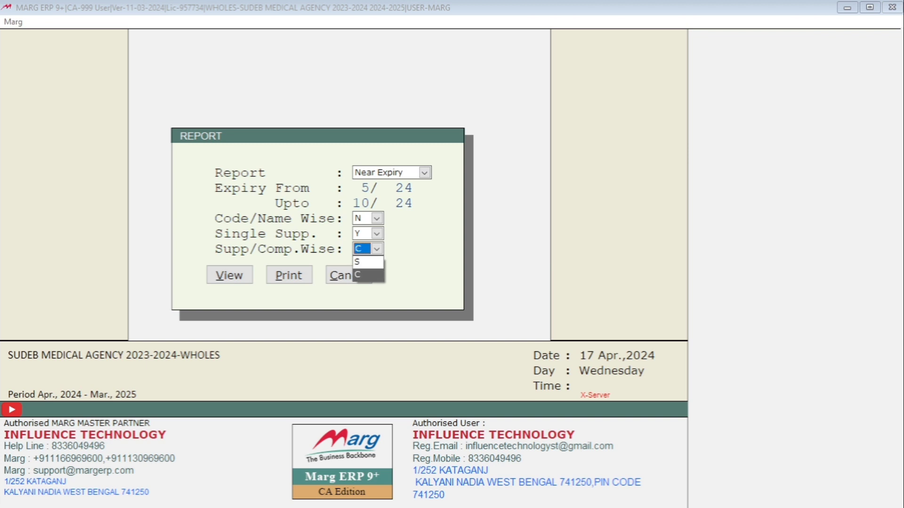
{"action": "key", "text": "Return"}
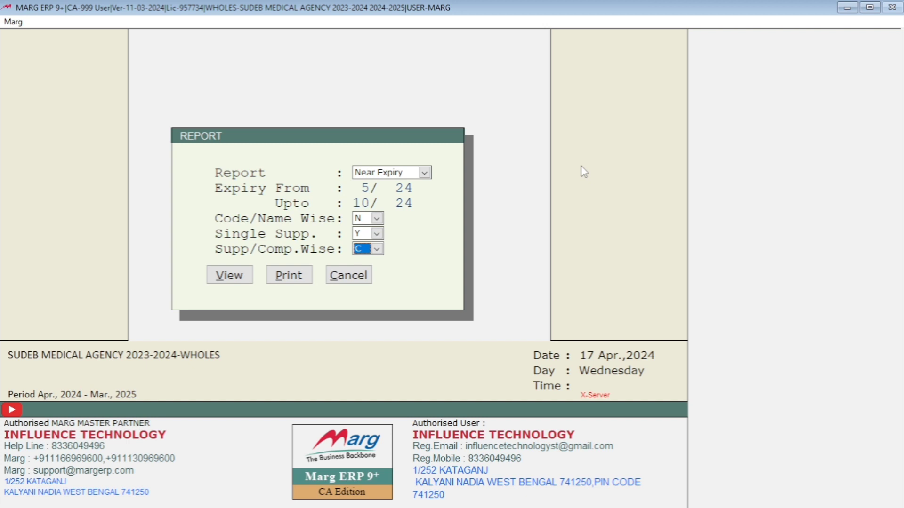
{"action": "key", "text": "Return"}
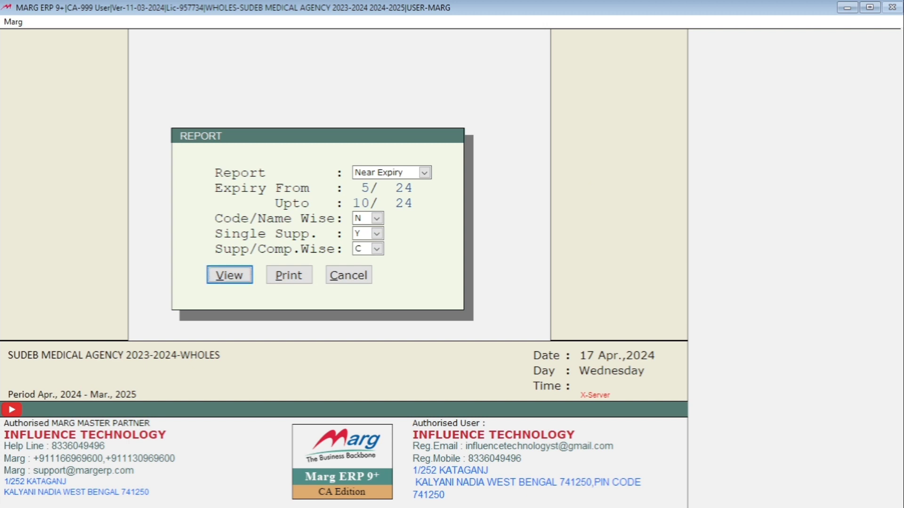
{"action": "key", "text": "Return"}
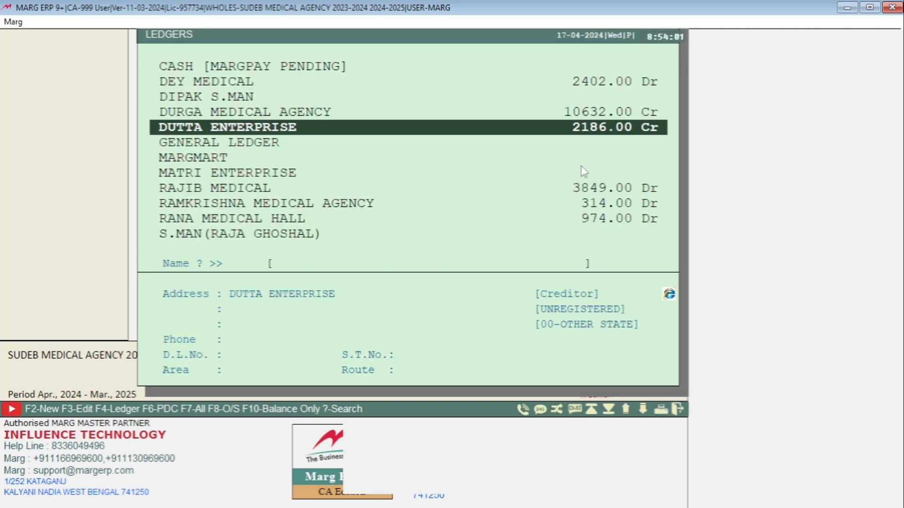
Find the SUDEB ledgers and choose SUDEB MEDICAL AGENCY as the single supplier.
{"action": "type", "text": "SUDEB"}
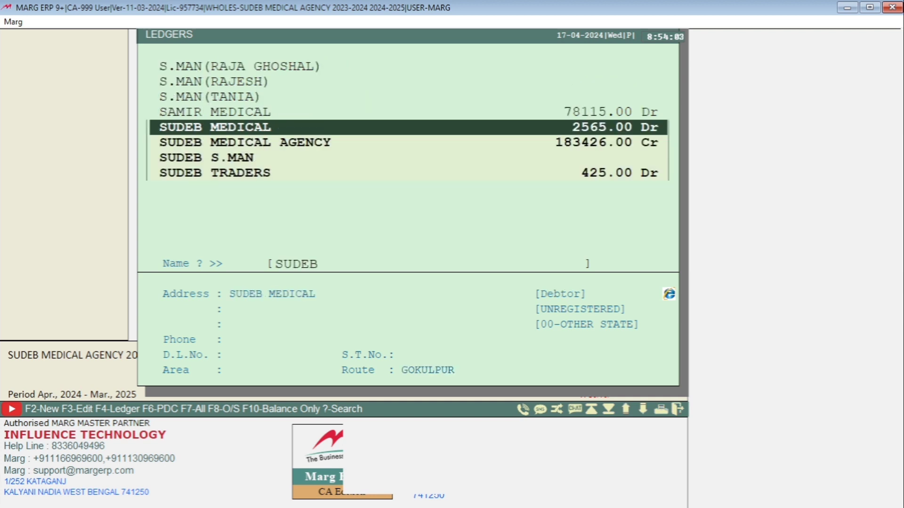
{"action": "key", "text": "Down"}
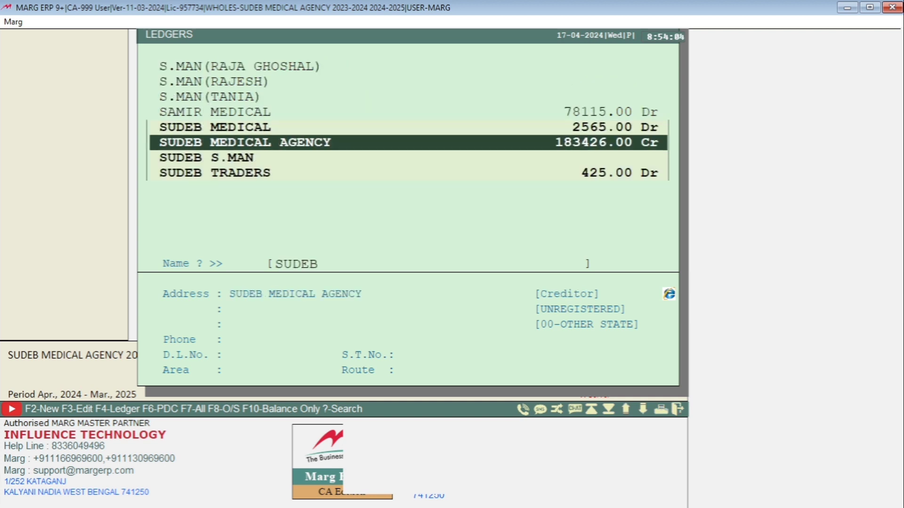
{"action": "key", "text": "Return"}
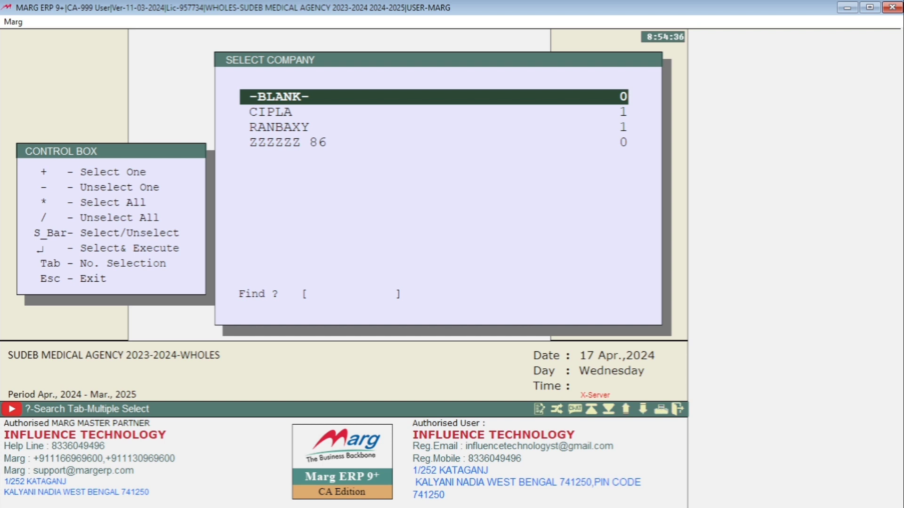
{"action": "key", "text": "End"}
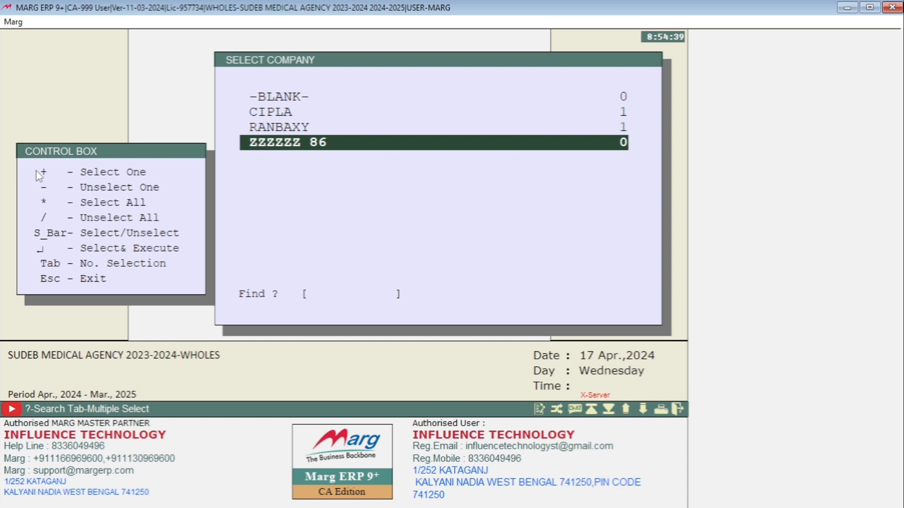
{"action": "key", "text": "Home"}
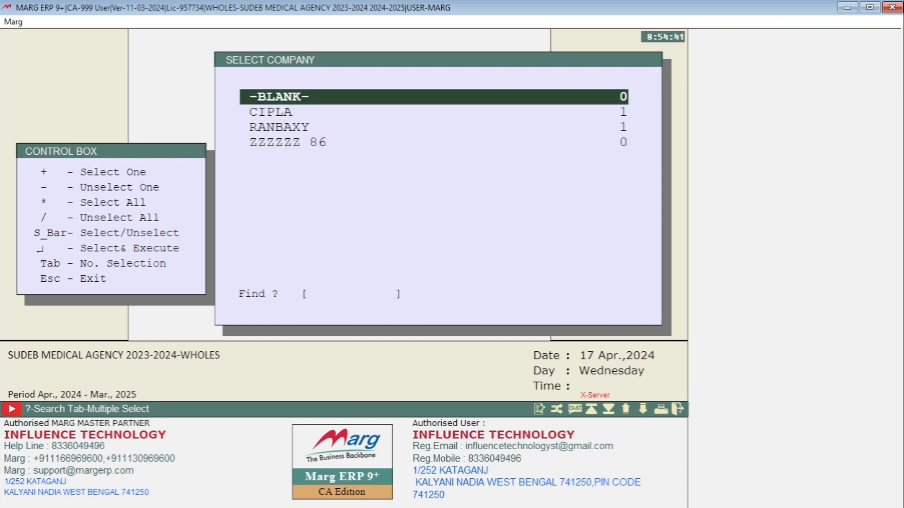
{"action": "key", "text": "space"}
{"action": "key", "text": "Up"}
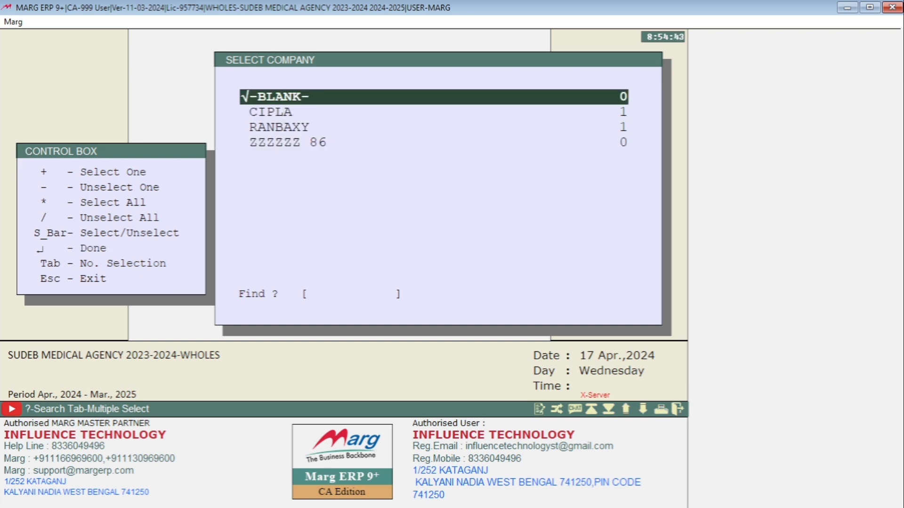
{"action": "key", "text": "space"}
{"action": "key", "text": "asterisk"}
{"action": "key", "text": "slash"}
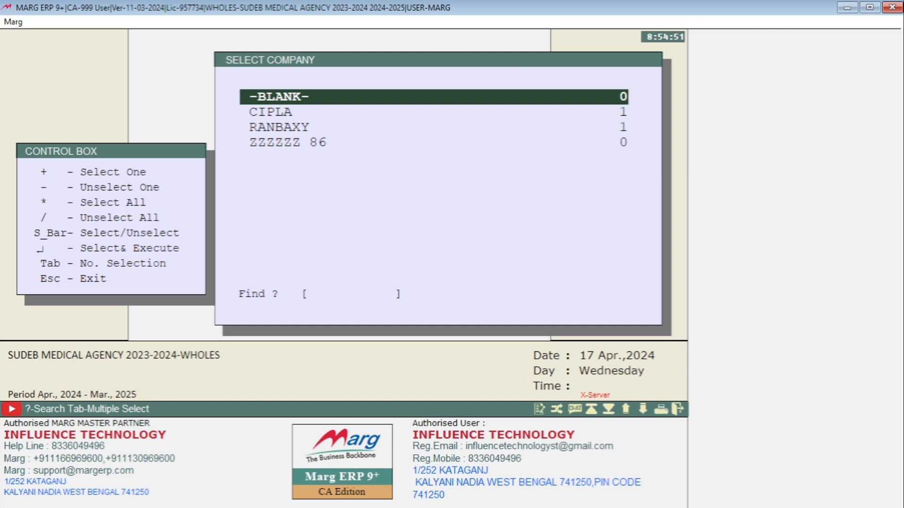
{"action": "key", "text": "space"}
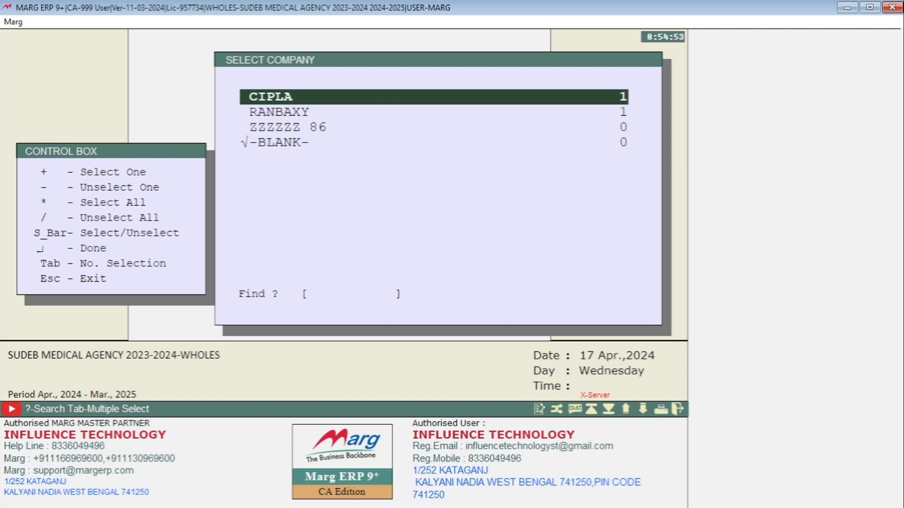
{"action": "key", "text": "space"}
{"action": "key", "text": "/"}
{"action": "key", "text": "space"}
{"action": "key", "text": "space"}
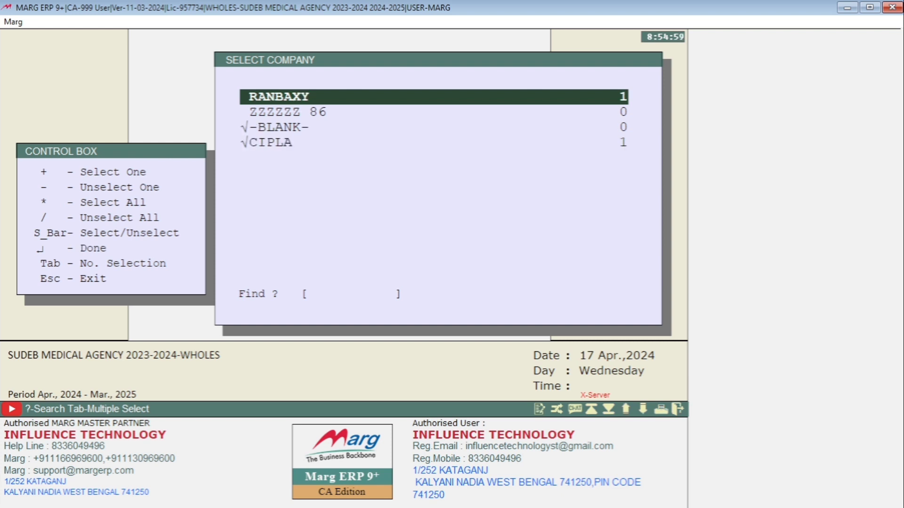
{"action": "key", "text": "Down"}
{"action": "key", "text": "Up"}
{"action": "key", "text": "space"}
Select all companies in the company list and generate the near-expiry report.
{"action": "key", "text": "Up"}
{"action": "key", "text": "*"}
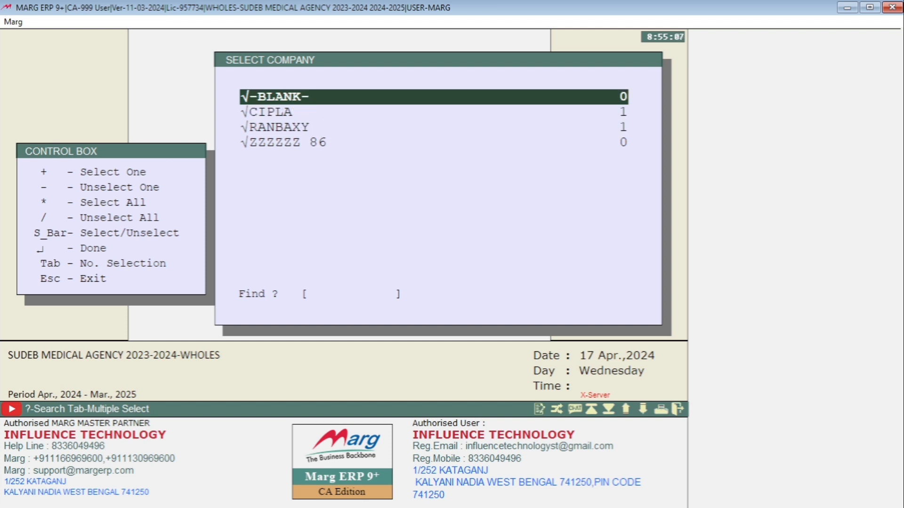
{"action": "key", "text": "Return"}
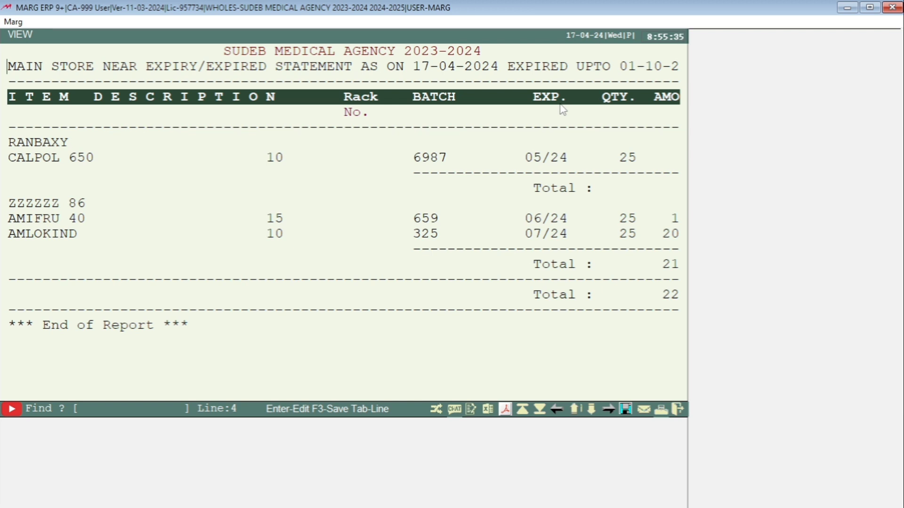
Examine the batch, expiry, quantity and amount of each item in the near-expiry report.
{"action": "key", "text": "Right"}
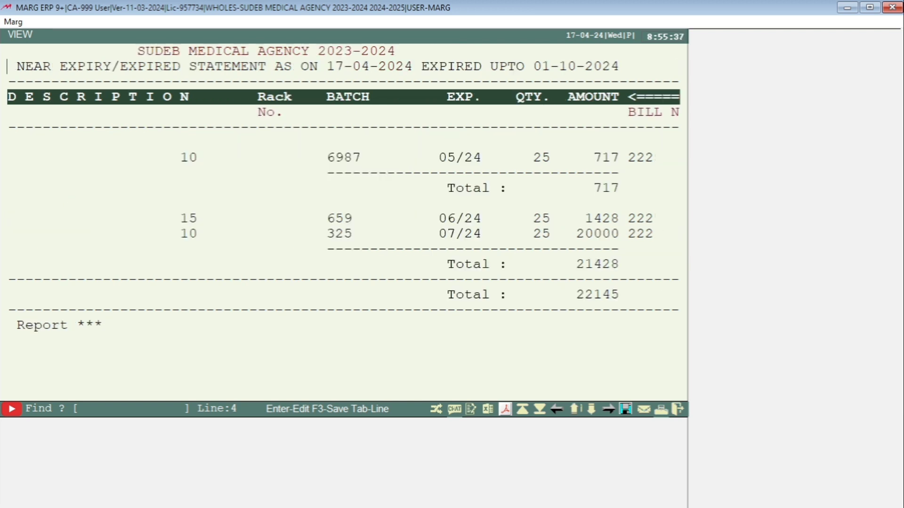
{"action": "key", "text": "Down"}
{"action": "key", "text": "Down"}
{"action": "key", "text": "Down"}
{"action": "key", "text": "Down"}
{"action": "key", "text": "Down"}
{"action": "key", "text": "Down"}
{"action": "key", "text": "Down"}
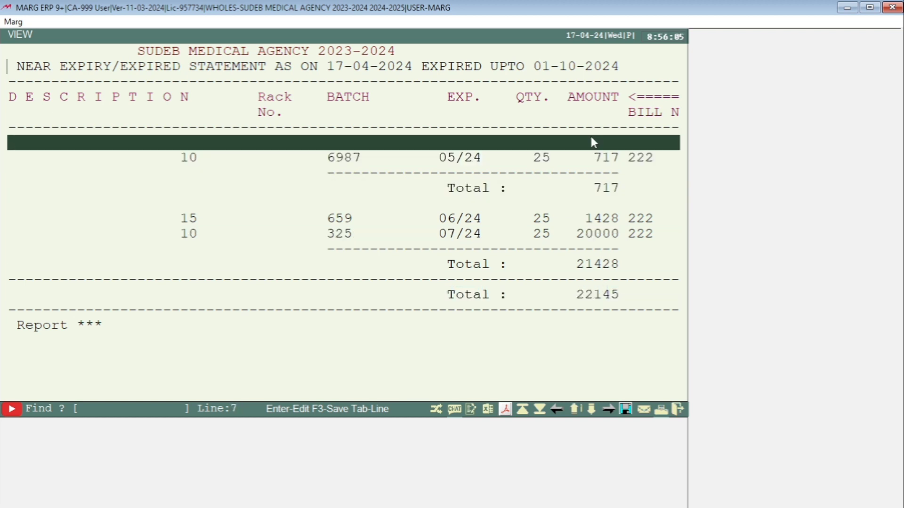
Review the supplier bill numbers, dates and names in the report, then return to the item descriptions.
{"action": "key", "text": "Right"}
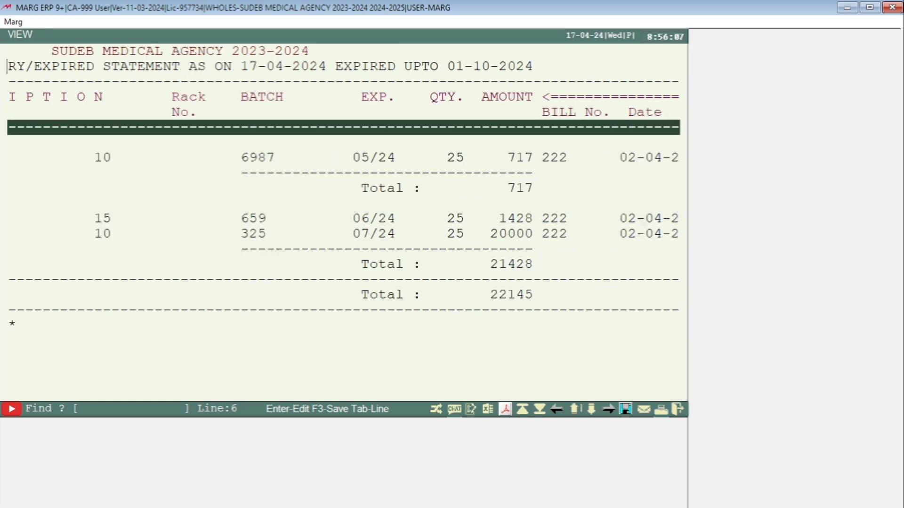
{"action": "key", "text": "Right"}
{"action": "key", "text": "Right"}
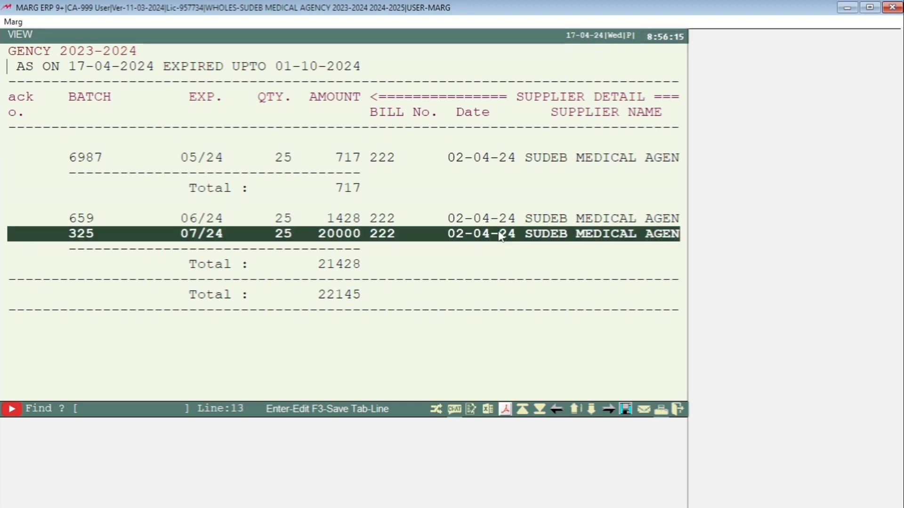
{"action": "key", "text": "Right"}
{"action": "key", "text": "Right"}
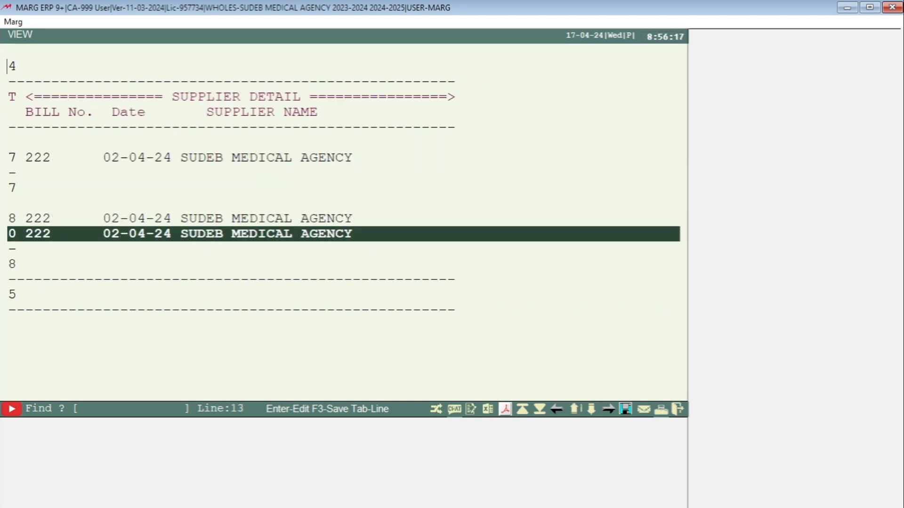
{"action": "key", "text": "Left"}
{"action": "key", "text": "Left"}
{"action": "key", "text": "Left"}
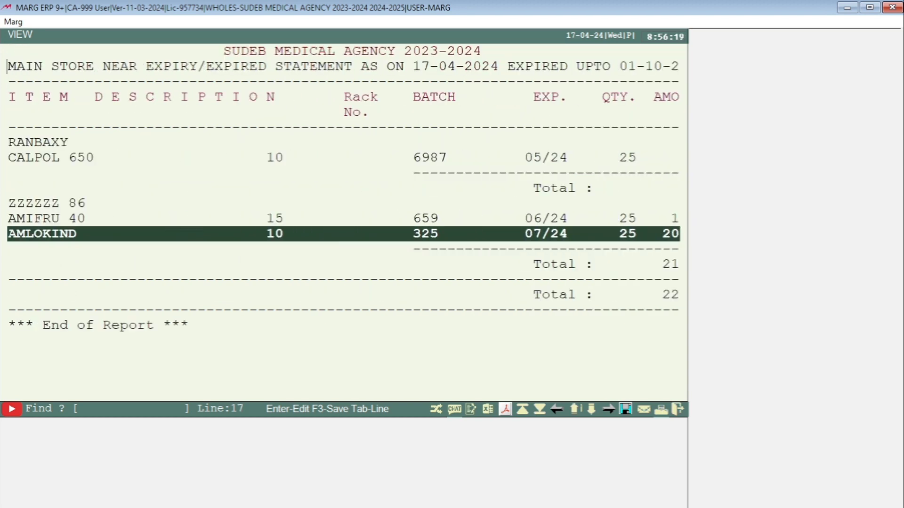
Export the near-expiry report to Excel.
{"action": "left_click", "coordinate": [488, 409]}
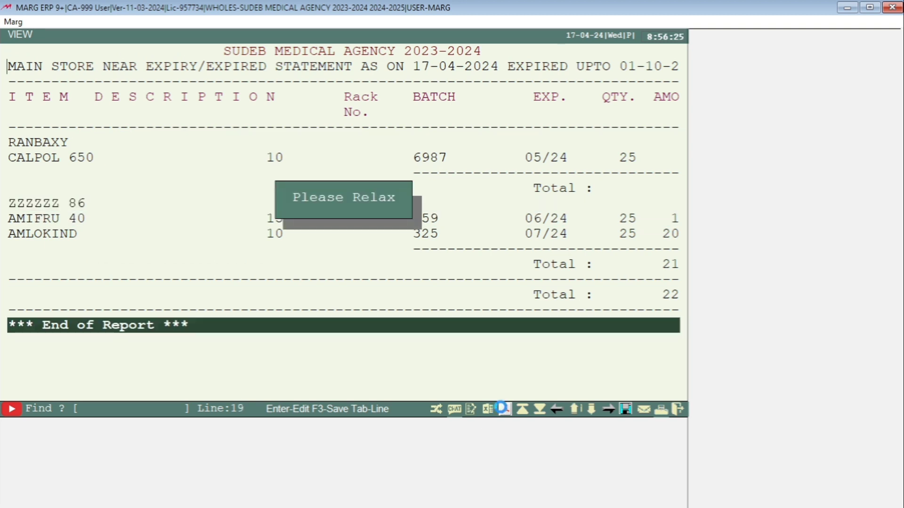
{"action": "key", "text": "Escape"}
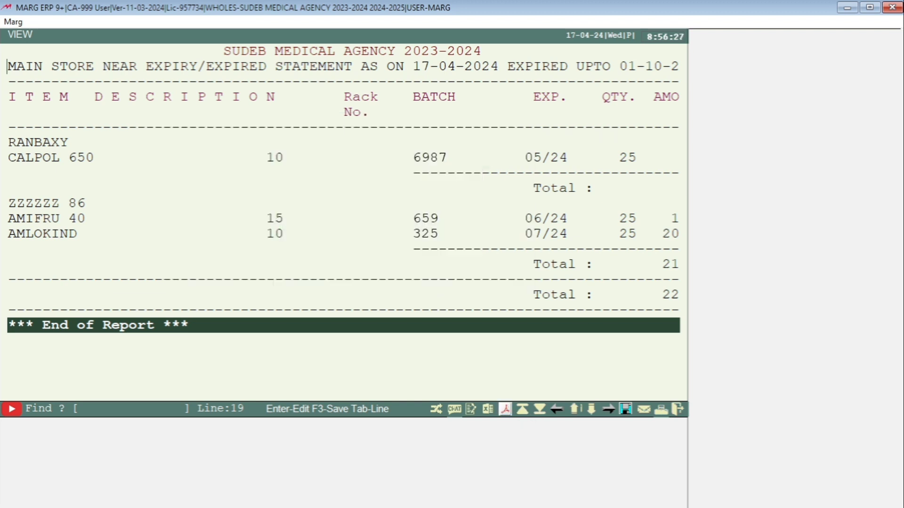
Preview the near-expiry report in GUI-View format, including its supplier details, and close both the preview and the report.
{"action": "left_click", "coordinate": [506, 411]}
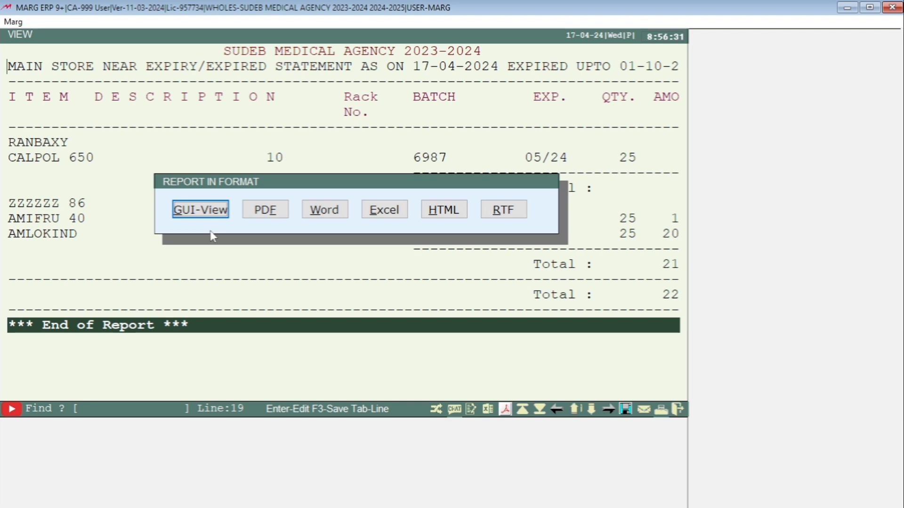
{"action": "left_click", "coordinate": [198, 212]}
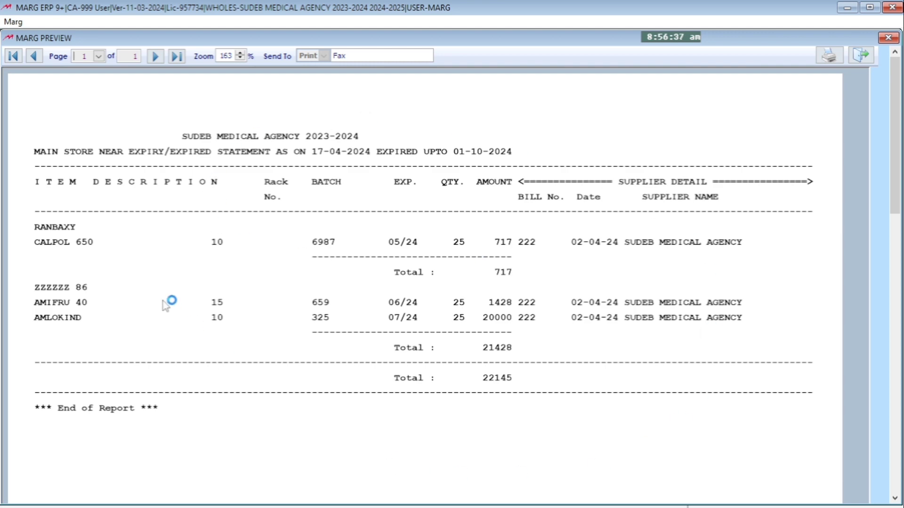
{"action": "key", "text": "Escape"}
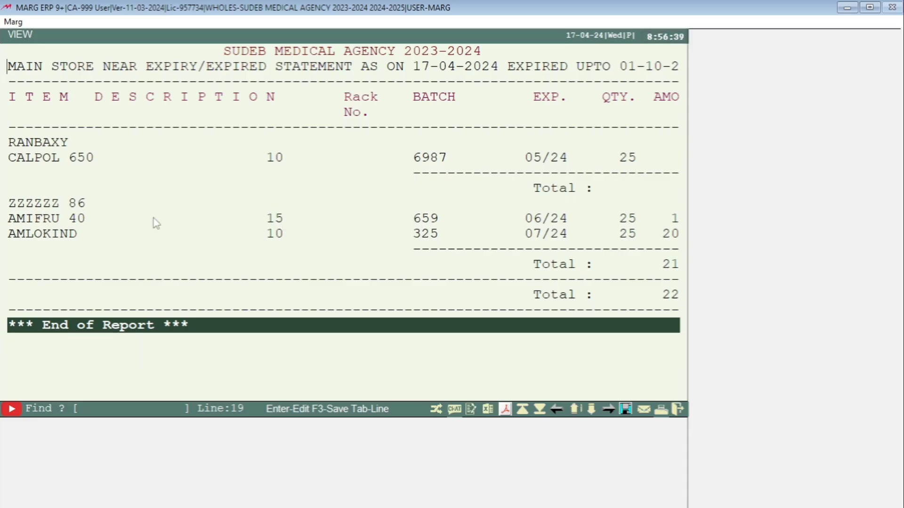
{"action": "key", "text": "Escape"}
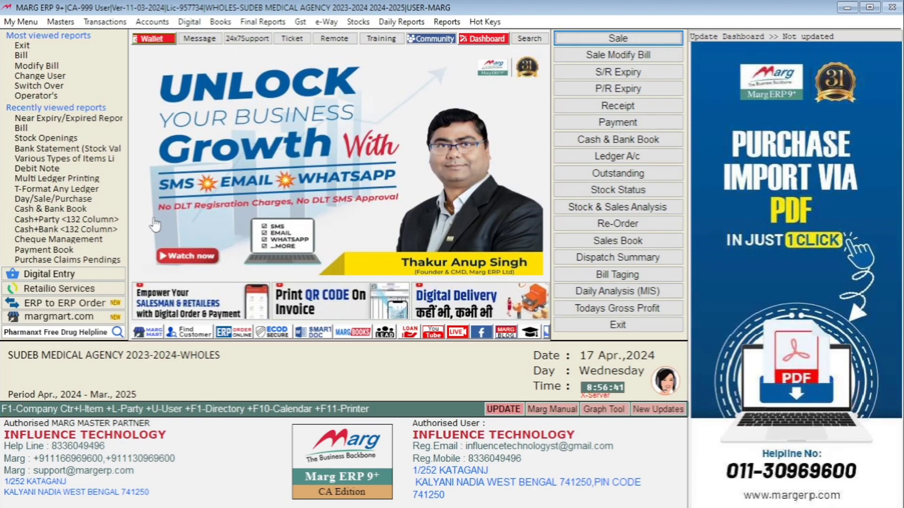
Start a Near Expiry/Expired Report for the main store as a simple list, with the report type set to Exp.Store.
{"action": "left_click", "coordinate": [402, 21]}
{"action": "mouse_move", "coordinate": [430, 137]}
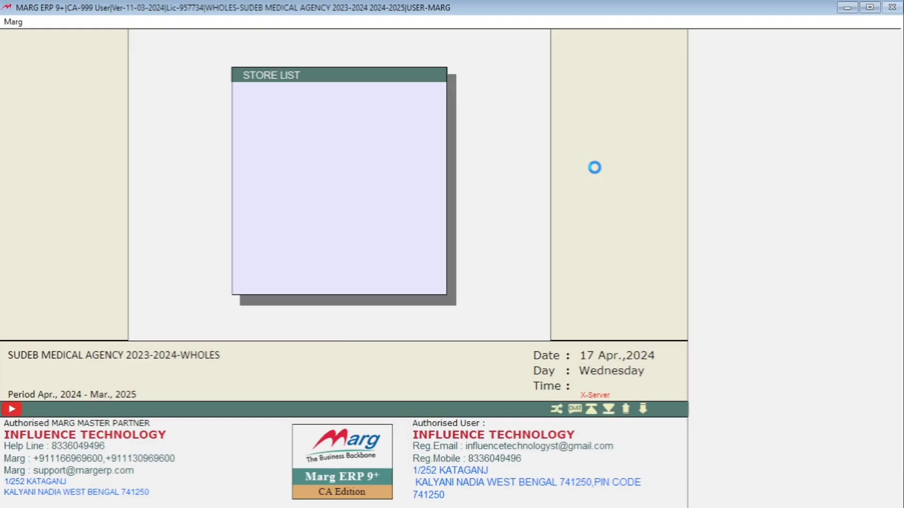
{"action": "key", "text": "Return"}
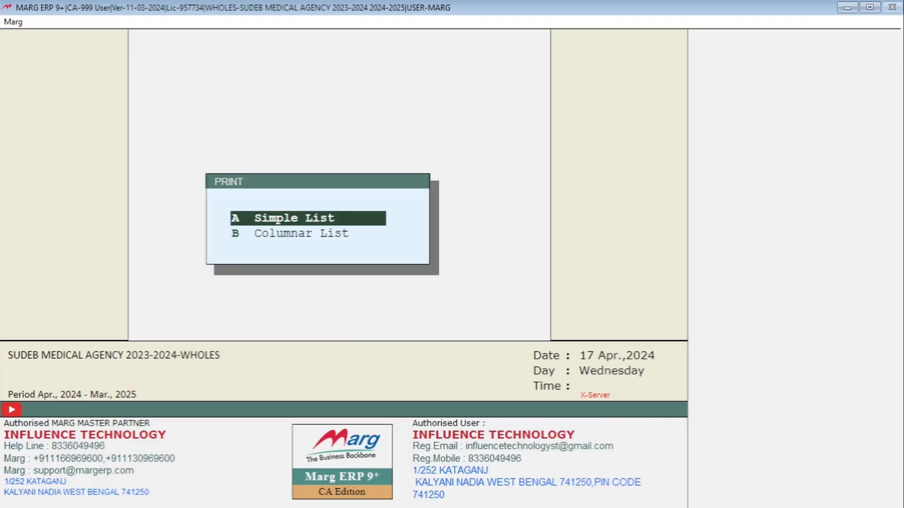
{"action": "key", "text": "Return"}
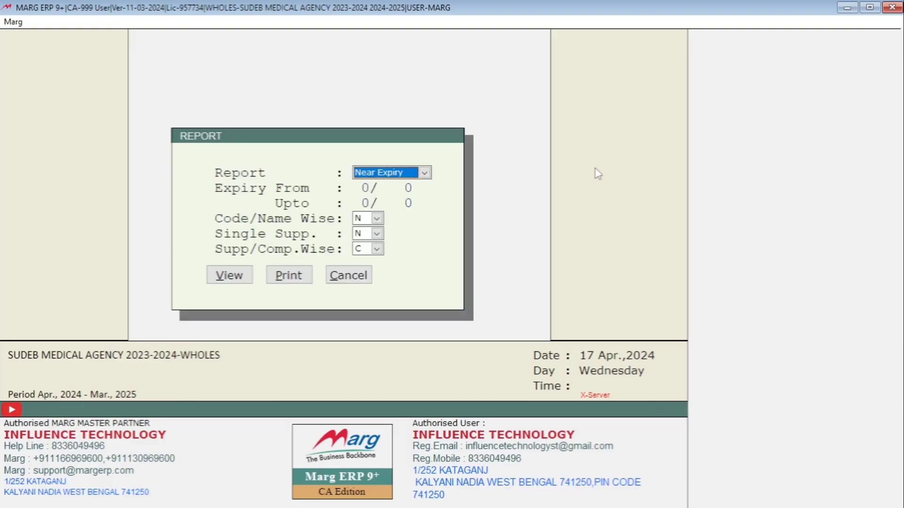
{"action": "key", "text": "alt+Down"}
{"action": "key", "text": "Down"}
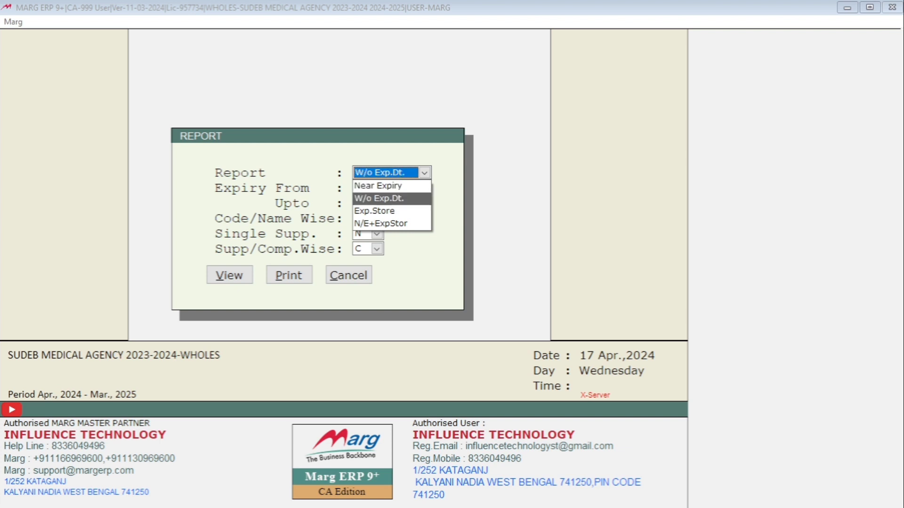
{"action": "key", "text": "Down"}
{"action": "key", "text": "Return"}
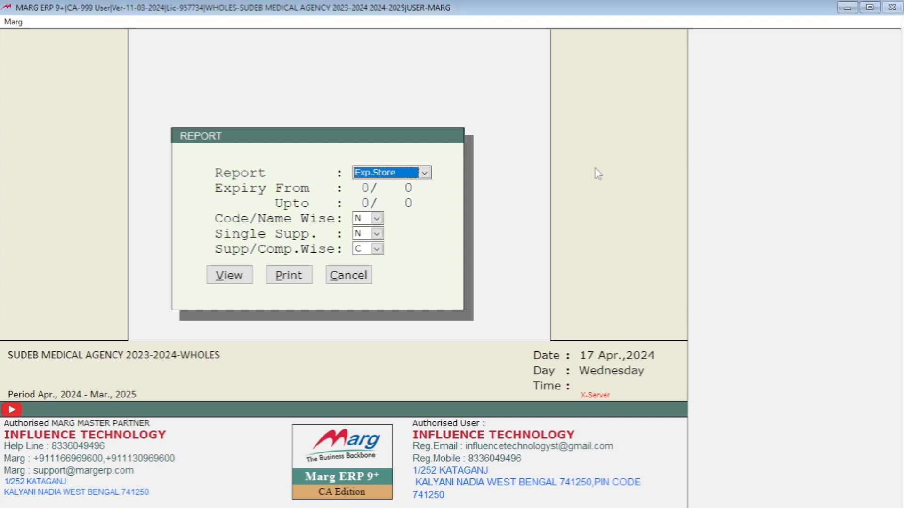
Try to generate the Exp.Store report for all companies, keeping the blank expiry range and the default name-wise, supplier and company-wise options.
{"action": "key", "text": "Return"}
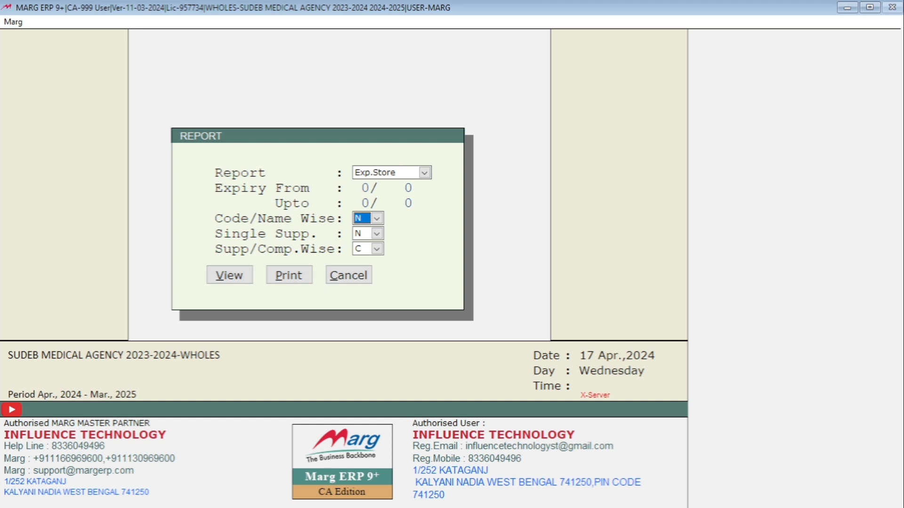
{"action": "key", "text": "Return"}
{"action": "key", "text": "Return"}
{"action": "key", "text": "Return"}
{"action": "key", "text": "Return"}
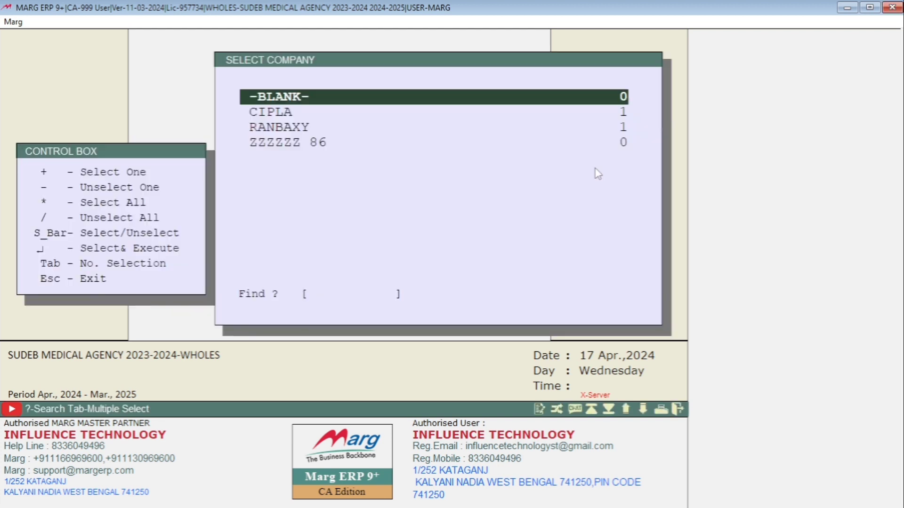
{"action": "key", "text": "asterisk"}
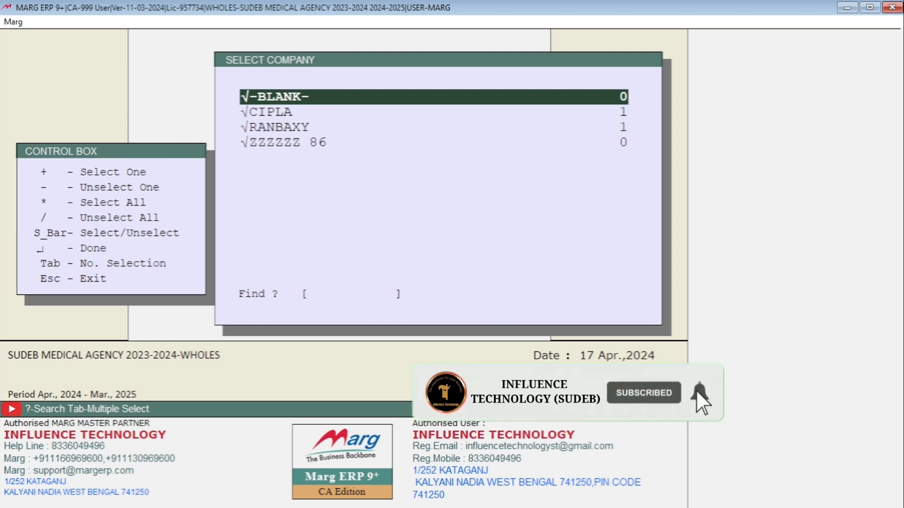
{"action": "key", "text": "Return"}
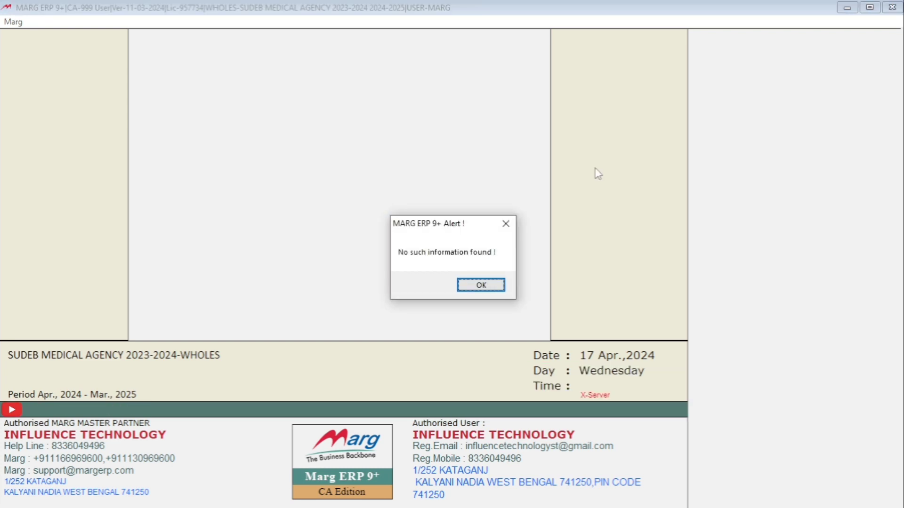
{"action": "key", "text": "Return"}
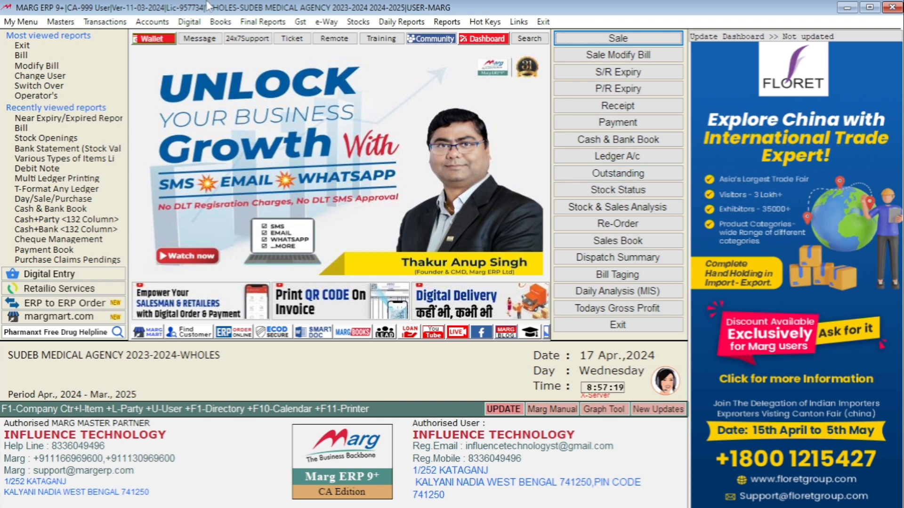
Start another Near Expiry/Expired Report for the main store as a simple list, with the report type set to W/o Exp.Dt.
{"action": "left_click", "coordinate": [390, 27]}
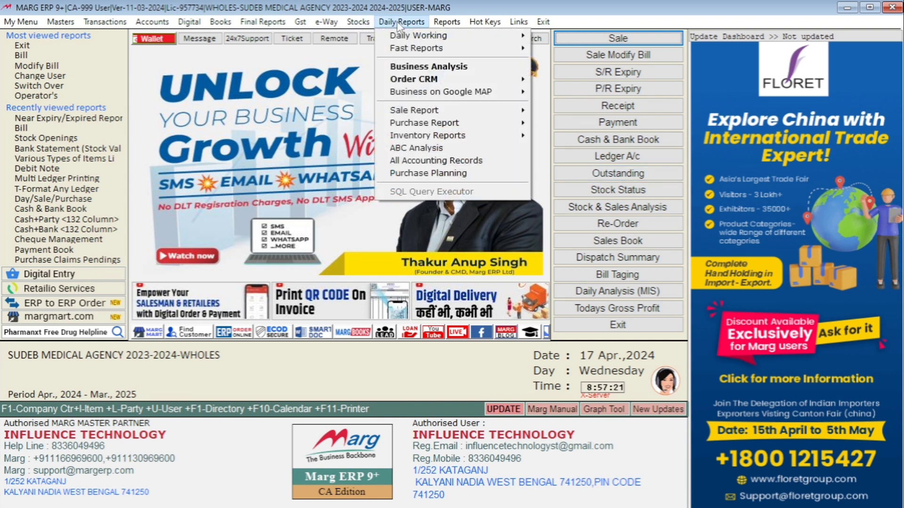
{"action": "mouse_move", "coordinate": [450, 137]}
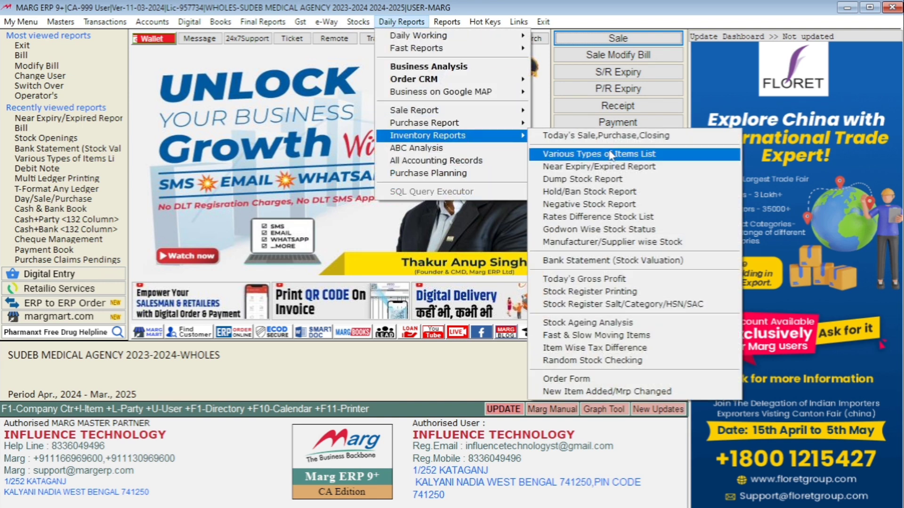
{"action": "left_click", "coordinate": [606, 169]}
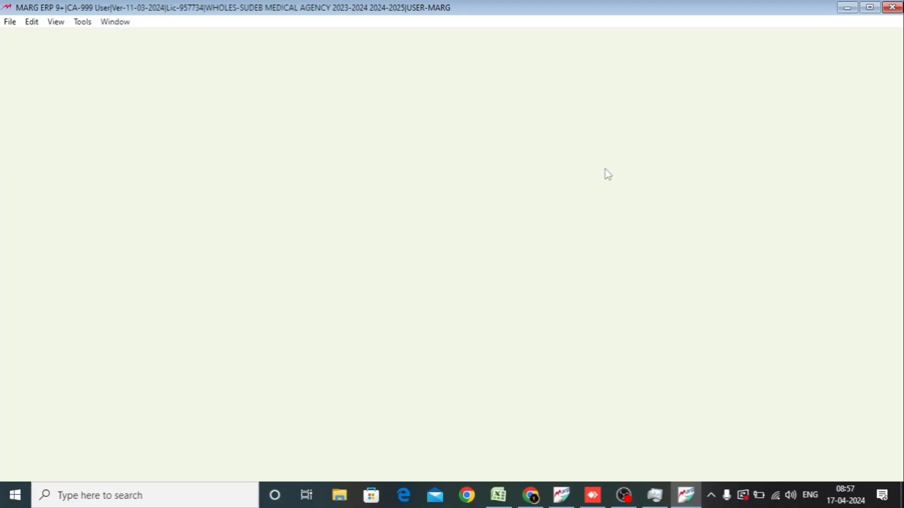
{"action": "key", "text": "Return"}
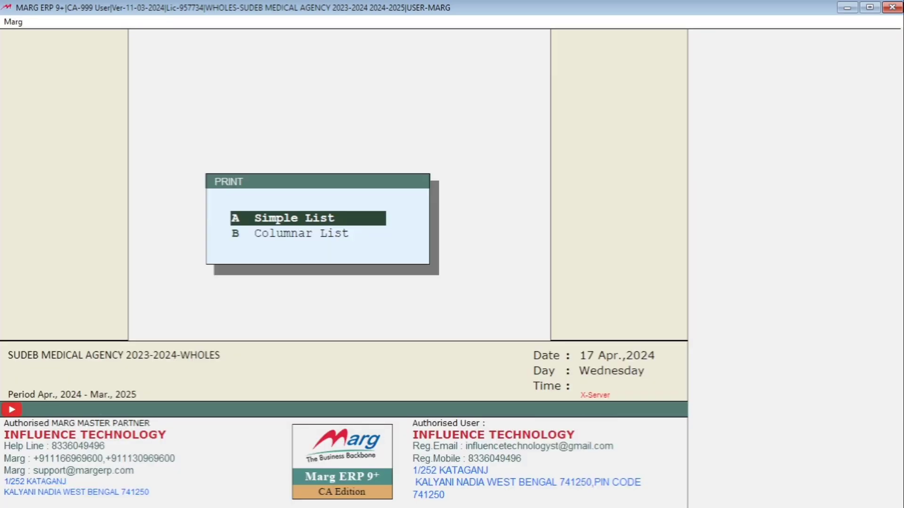
{"action": "key", "text": "Return"}
{"action": "key", "text": "Return"}
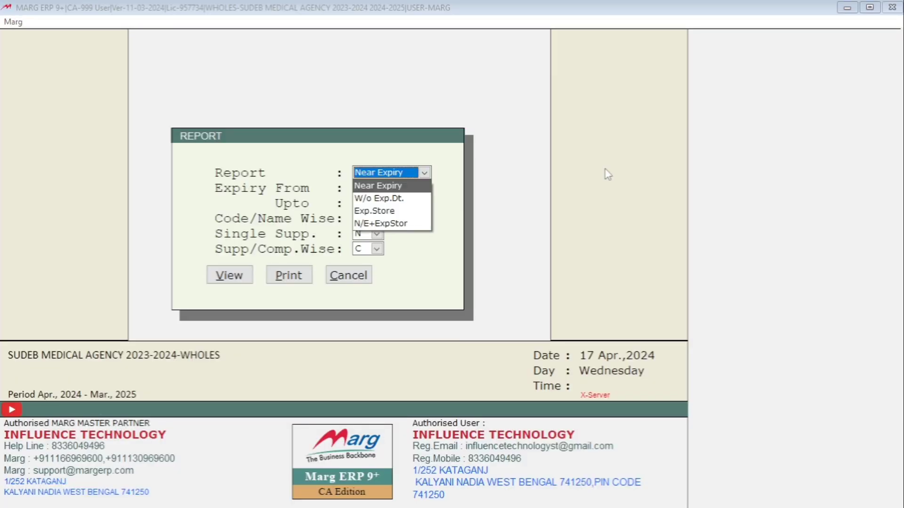
{"action": "key", "text": "Down"}
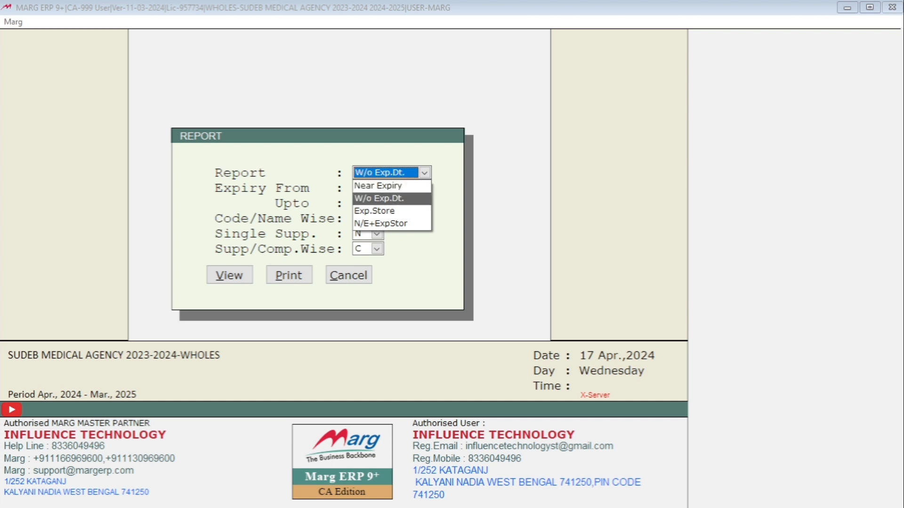
{"action": "key", "text": "Return"}
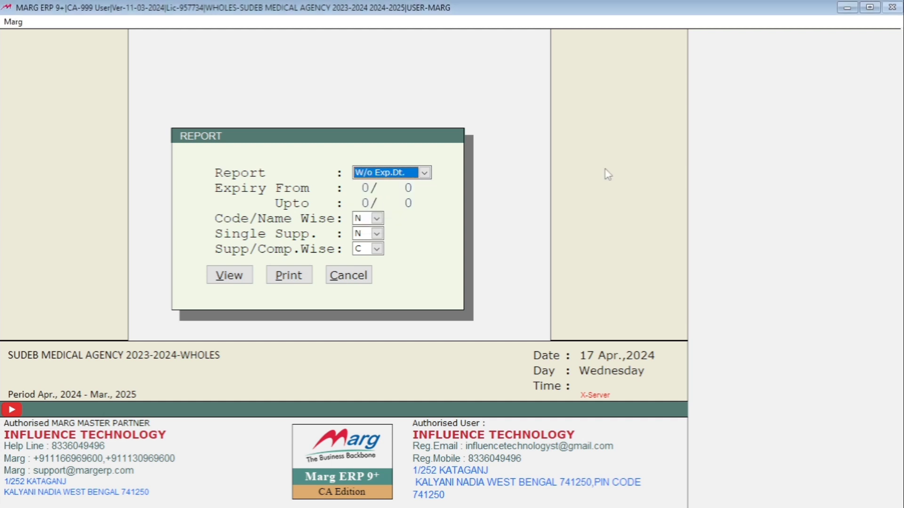
Set the report's expiry range from 3/23 up to 4/24.
{"action": "key", "text": "Return"}
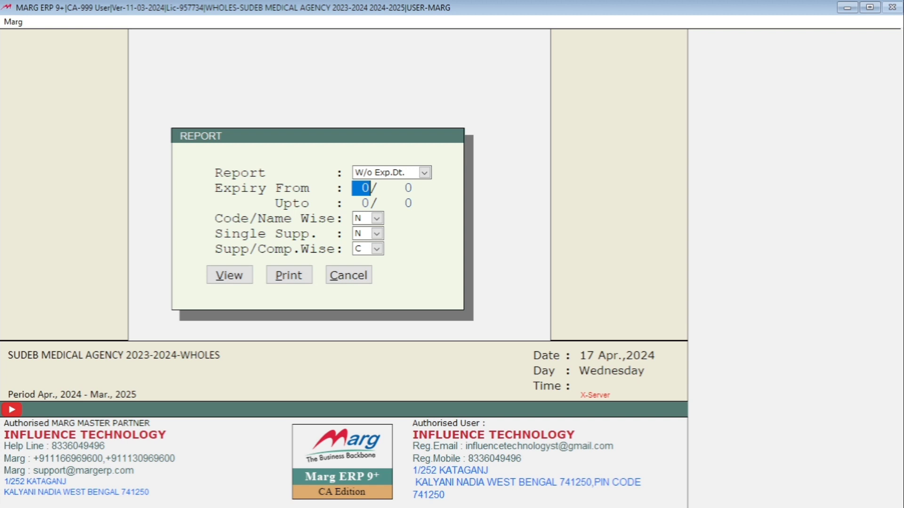
{"action": "type", "text": "3"}
{"action": "key", "text": "Return"}
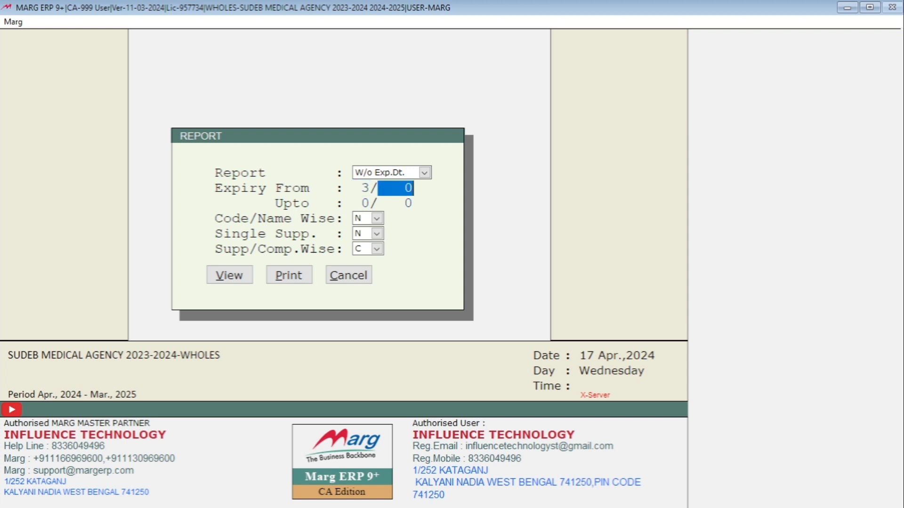
{"action": "type", "text": "23"}
{"action": "key", "text": "Return"}
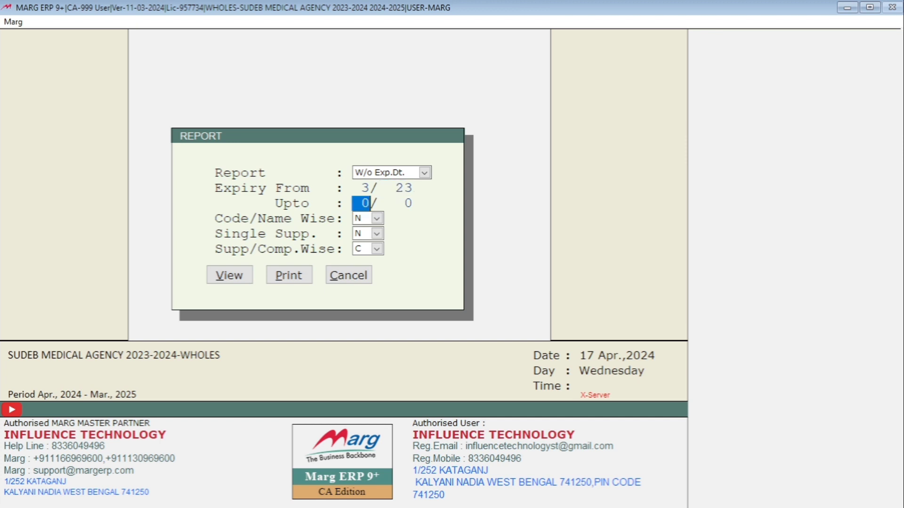
{"action": "type", "text": "4"}
{"action": "key", "text": "Return"}
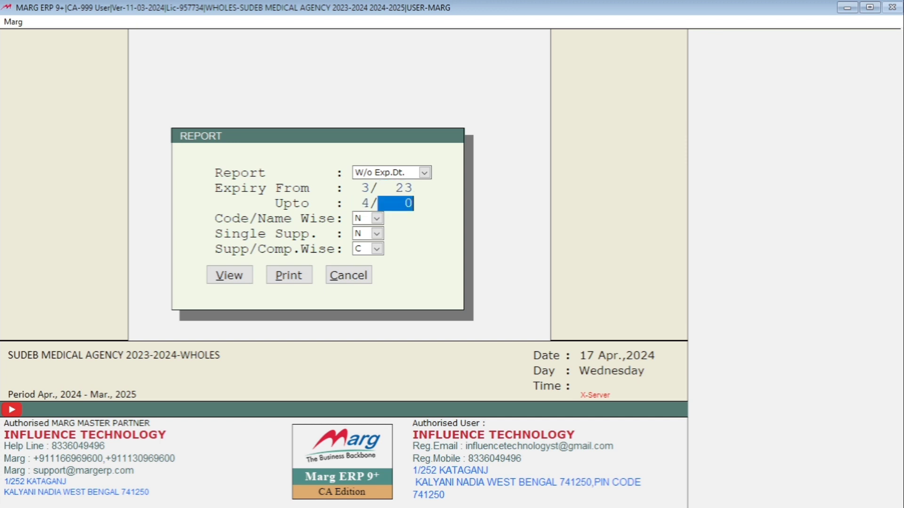
{"action": "type", "text": "23"}
{"action": "key", "text": "BackSpace"}
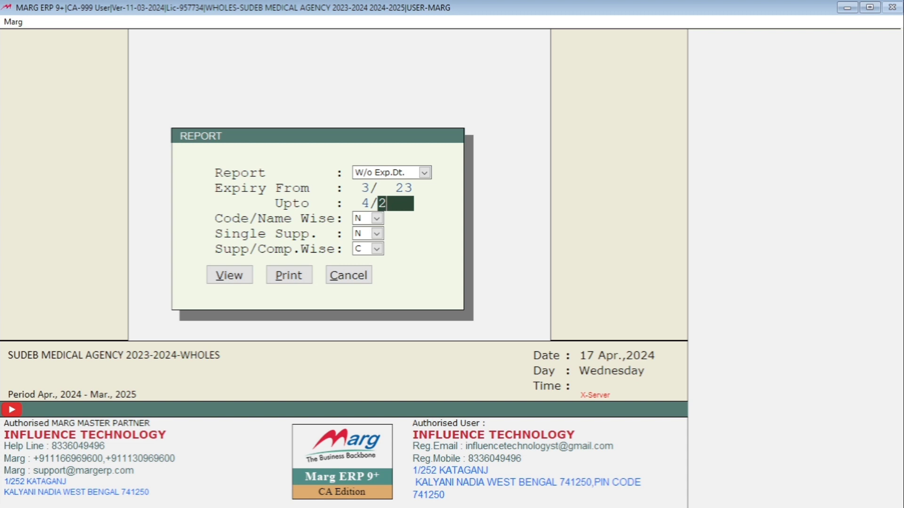
{"action": "type", "text": "4"}
{"action": "key", "text": "Return"}
Try to generate the W/o Exp.Dt. report for all companies, keeping Code/Name Wise N, Single Supp. N and Supp/Comp.Wise C.
{"action": "key", "text": "Return"}
{"action": "key", "text": "Return"}
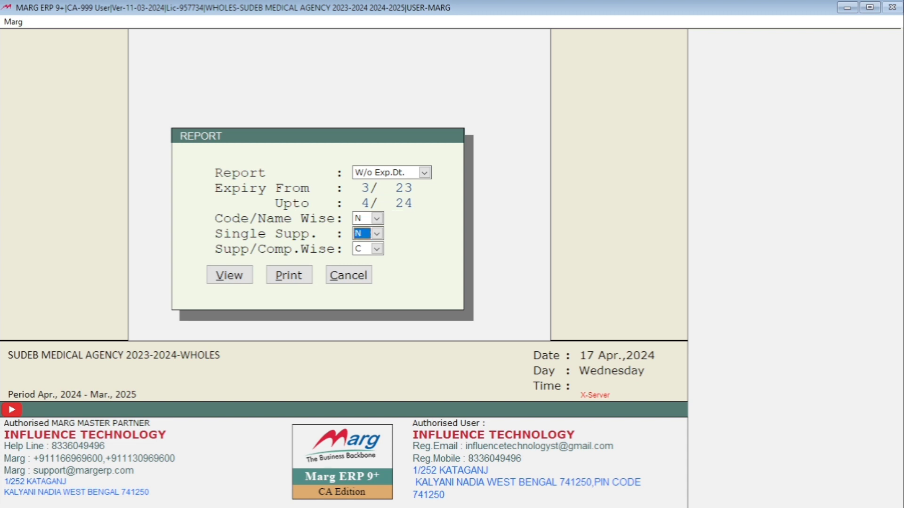
{"action": "key", "text": "Return"}
{"action": "key", "text": "Return"}
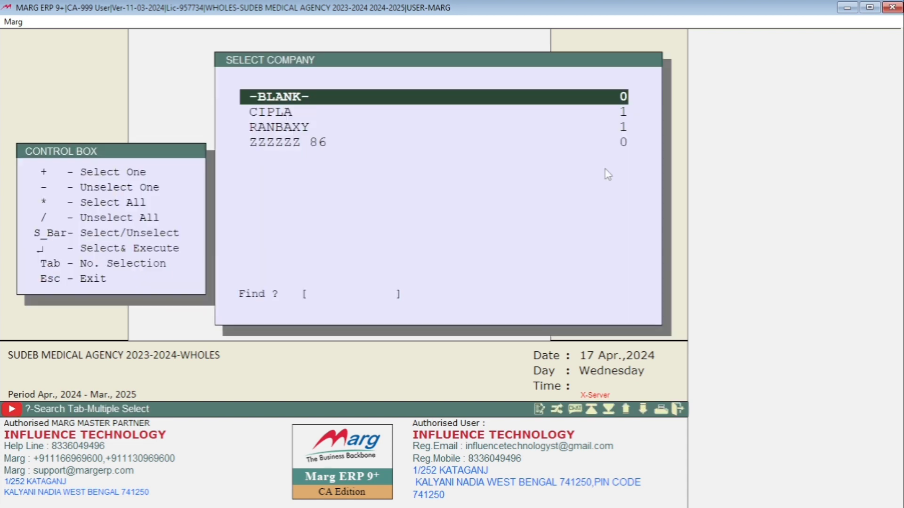
{"action": "key", "text": "asterisk"}
{"action": "key", "text": "Return"}
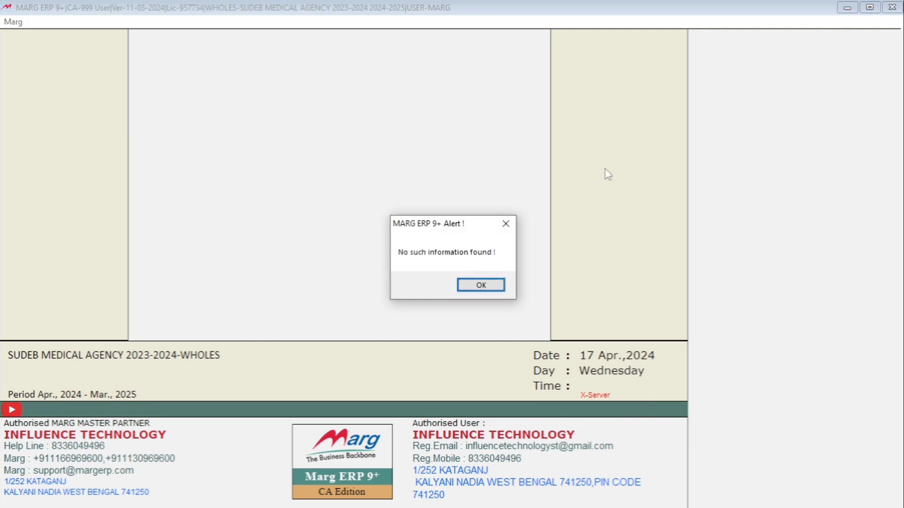
{"action": "key", "text": "Return"}
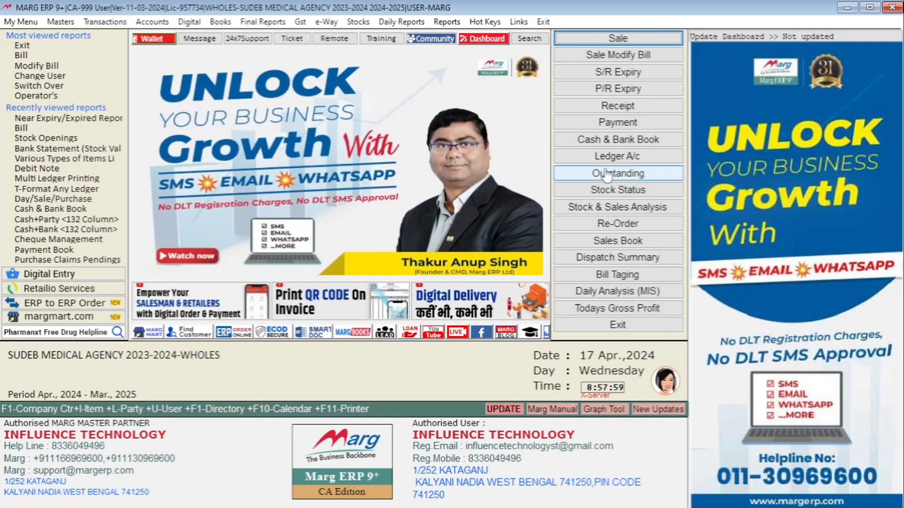
Start a new Near Expiry/Expired Report for MAIN STORE in the Simple List format.
{"action": "left_click", "coordinate": [389, 26]}
{"action": "mouse_move", "coordinate": [425, 136]}
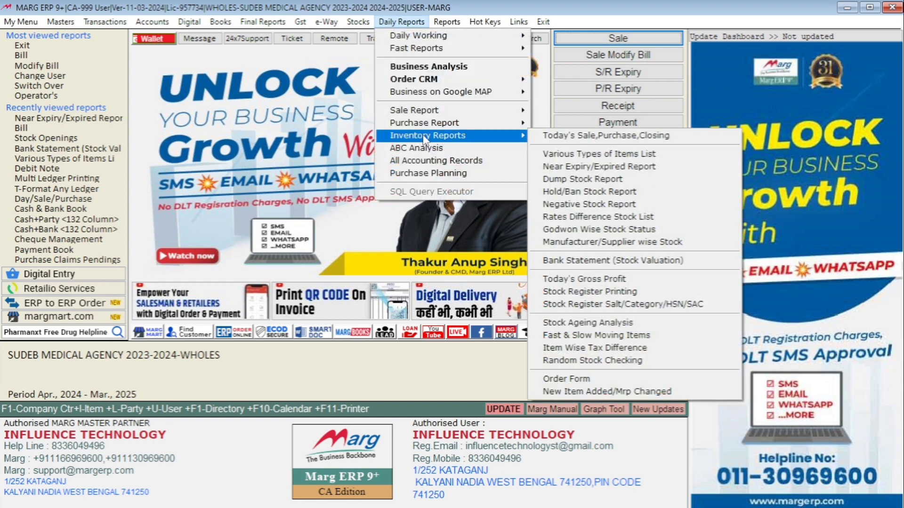
{"action": "left_click", "coordinate": [584, 168]}
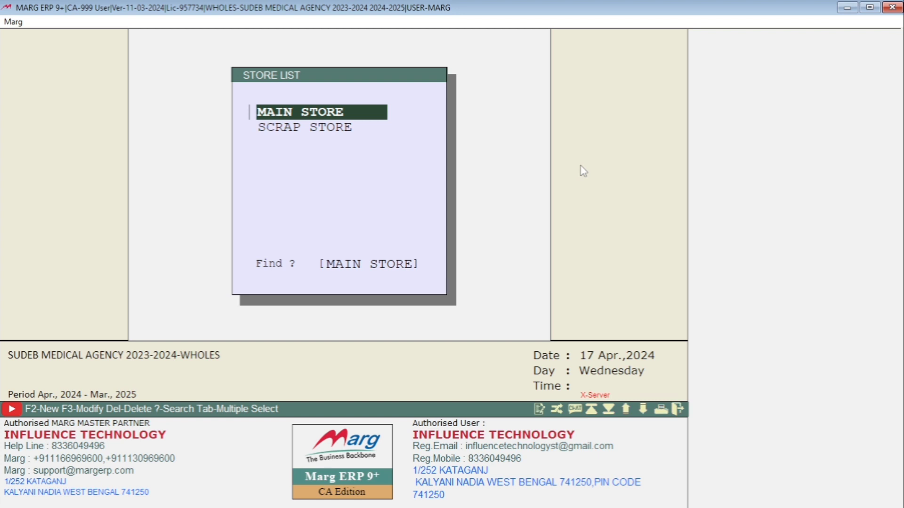
{"action": "key", "text": "Return"}
{"action": "key", "text": "Return"}
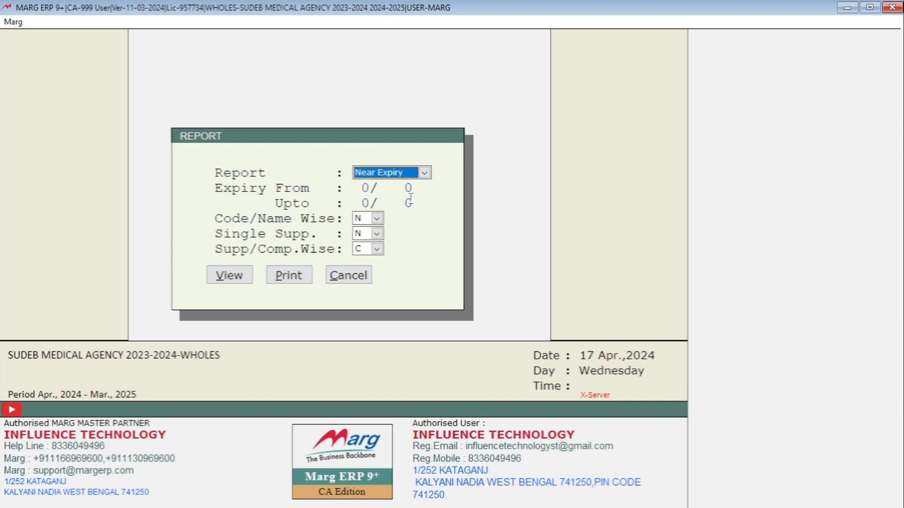
Keep the report type as Near Expiry and set the expiry range from 5/24 up to 12/26.
{"action": "key", "text": "Return"}
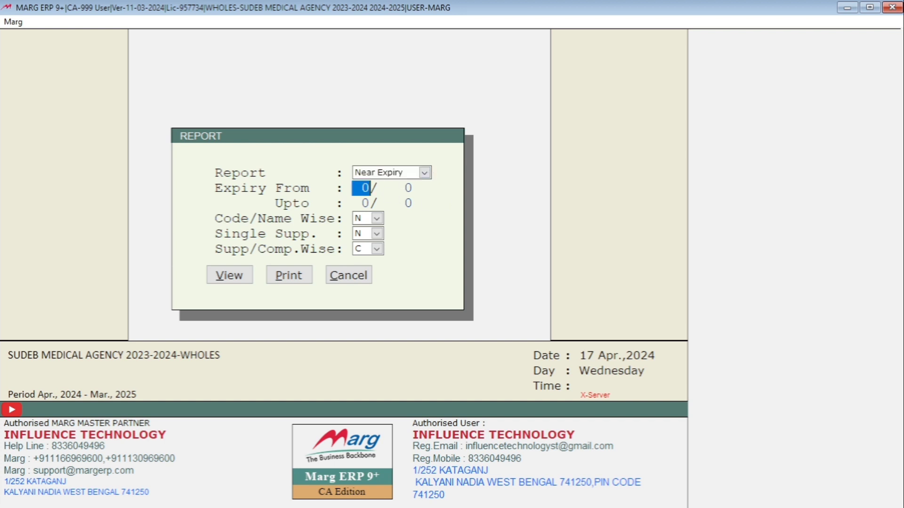
{"action": "type", "text": "5"}
{"action": "key", "text": "Return"}
{"action": "type", "text": "24"}
{"action": "key", "text": "Return"}
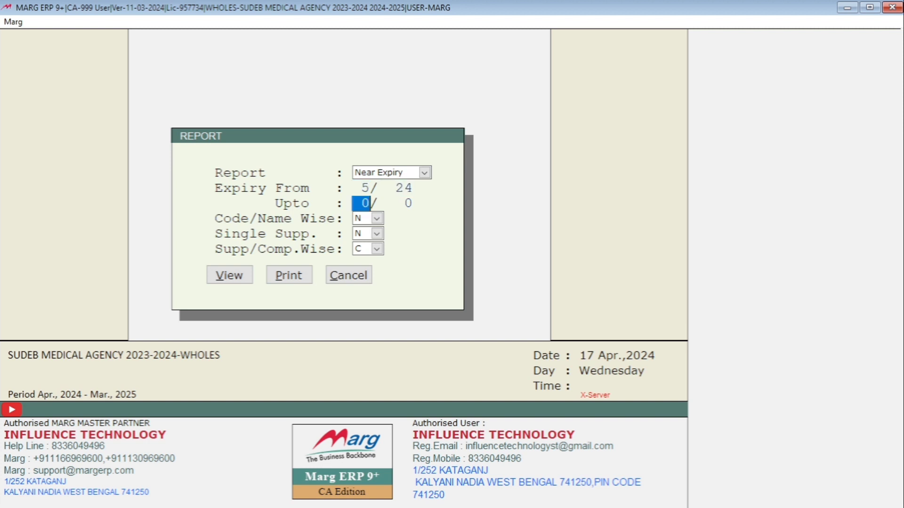
{"action": "type", "text": "12"}
{"action": "key", "text": "Return"}
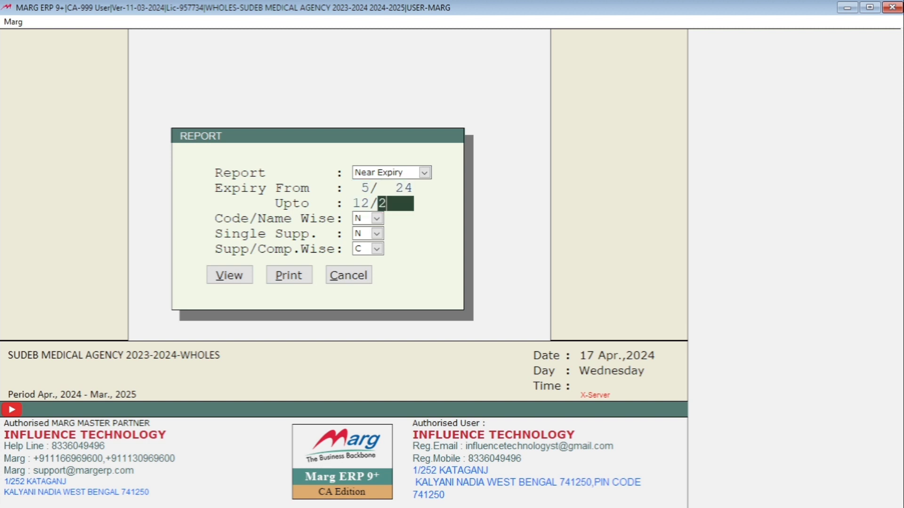
{"action": "type", "text": "26"}
{"action": "key", "text": "Return"}
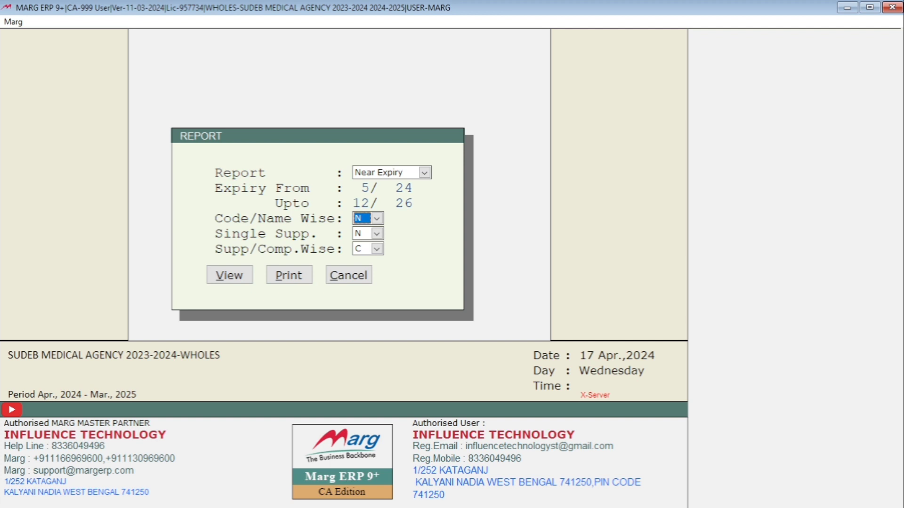
View the report for all companies with Code/Name Wise N, Single Supp. N and Supp/Comp.Wise S.
{"action": "key", "text": "Return"}
{"action": "key", "text": "Return"}
{"action": "key", "text": "s"}
{"action": "key", "text": "Return"}
{"action": "key", "text": "Return"}
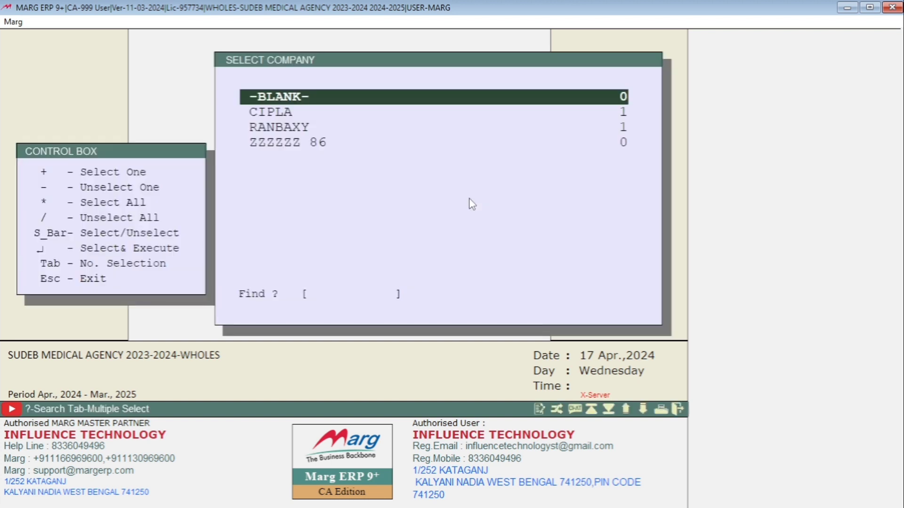
{"action": "key", "text": "asterisk"}
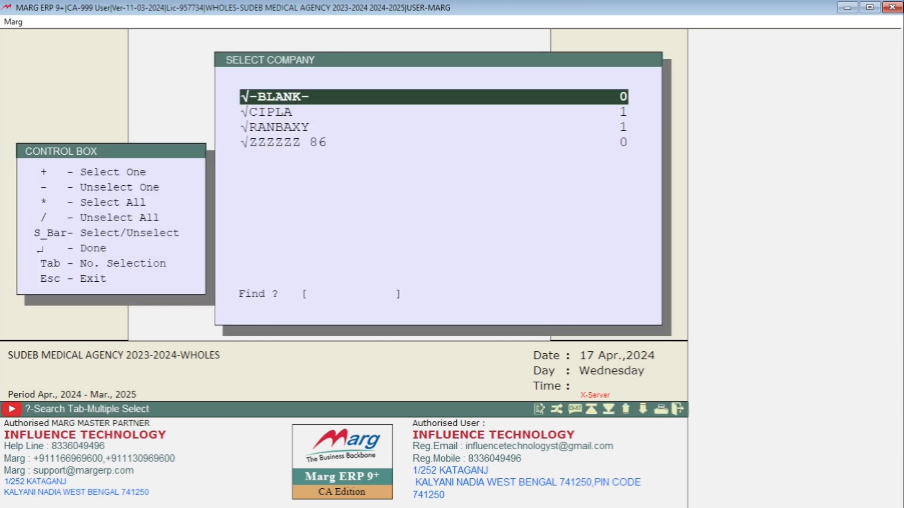
{"action": "key", "text": "Return"}
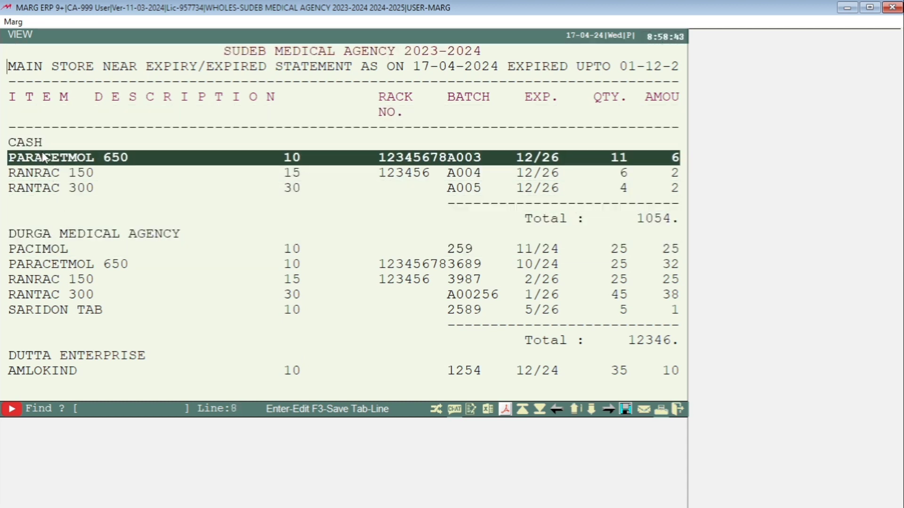
Examine the report's batch, expiry, quantity, amount and supplier detail columns.
{"action": "key", "text": "Right"}
{"action": "key", "text": "Right"}
{"action": "key", "text": "Right"}
{"action": "key", "text": "Right"}
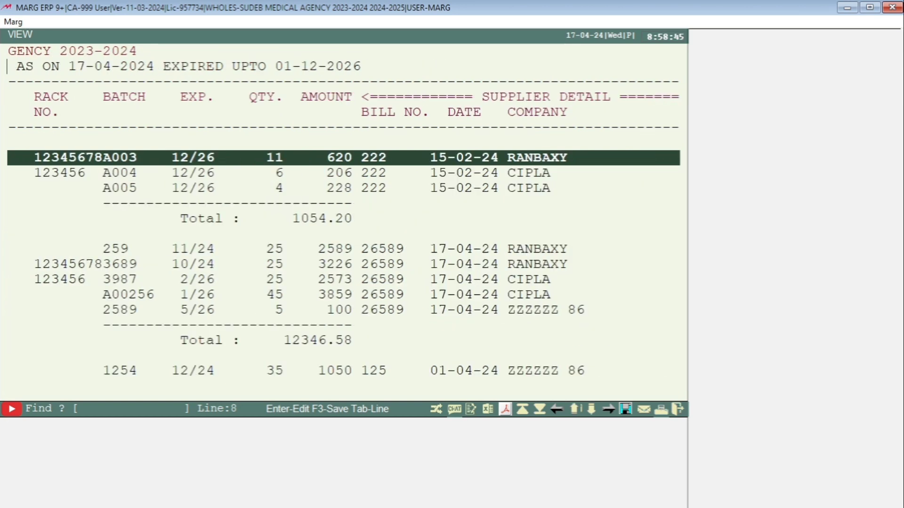
{"action": "key", "text": "Left"}
{"action": "key", "text": "Left"}
{"action": "key", "text": "Left"}
{"action": "key", "text": "Left"}
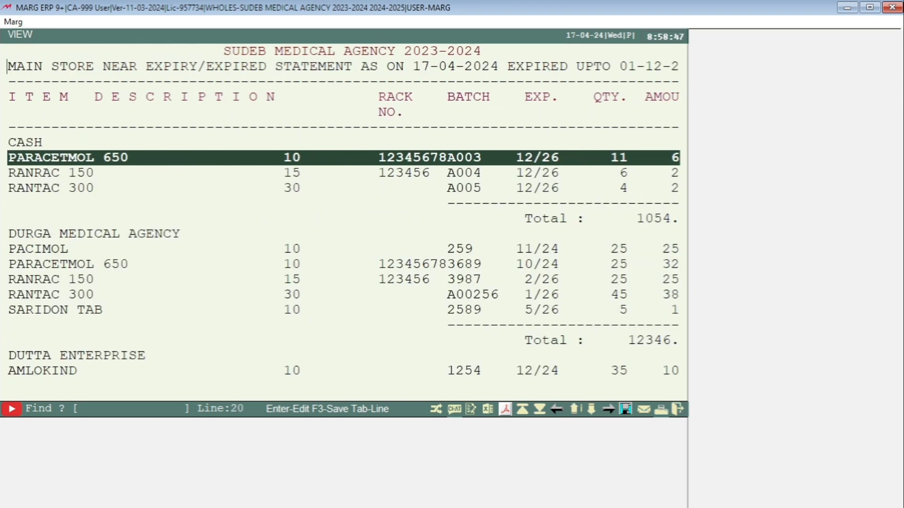
Review the item rows under each supplier across all columns of the near-expiry report, then close it.
{"action": "key", "text": "Down"}
{"action": "key", "text": "Down"}
{"action": "key", "text": "Down"}
{"action": "key", "text": "Down"}
{"action": "key", "text": "Down"}
{"action": "key", "text": "Down"}
{"action": "key", "text": "Down"}
{"action": "key", "text": "Down"}
{"action": "key", "text": "Down"}
{"action": "key", "text": "Down"}
{"action": "key", "text": "Down"}
{"action": "key", "text": "Down"}
{"action": "key", "text": "Down"}
{"action": "key", "text": "Down"}
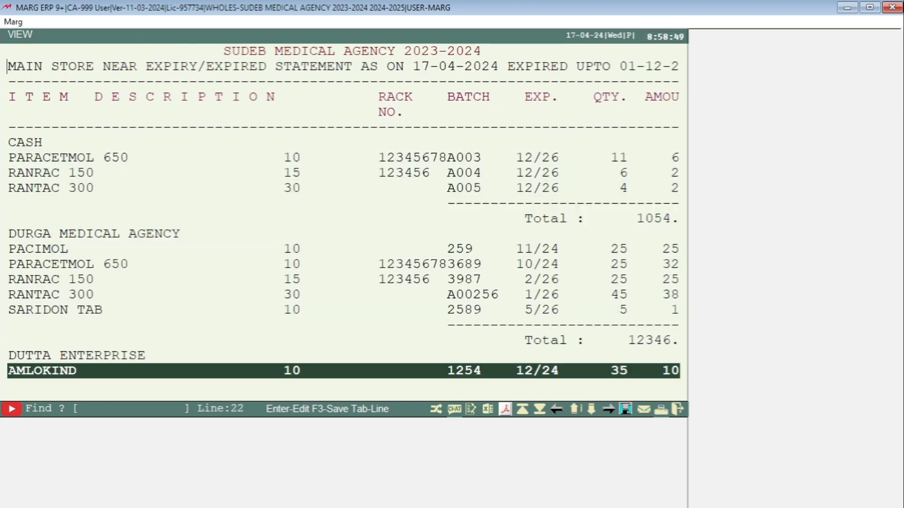
{"action": "key", "text": "Up"}
{"action": "key", "text": "Right"}
{"action": "key", "text": "Right"}
{"action": "key", "text": "Right"}
{"action": "key", "text": "Right"}
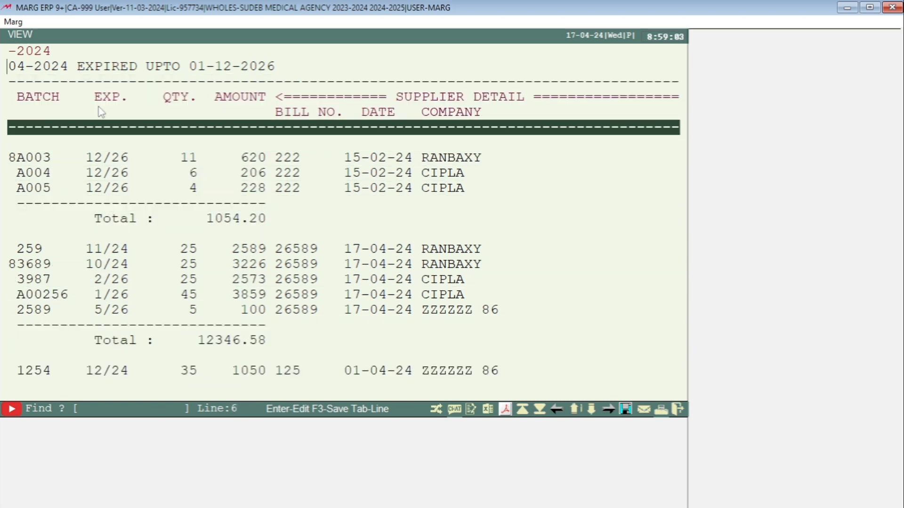
{"action": "key", "text": "Left"}
{"action": "key", "text": "Left"}
{"action": "key", "text": "Left"}
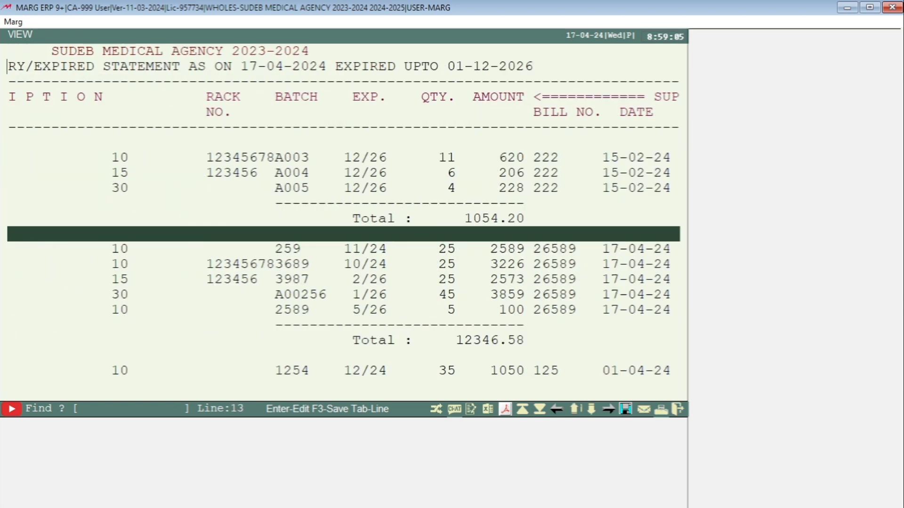
{"action": "key", "text": "Left"}
{"action": "key", "text": "Left"}
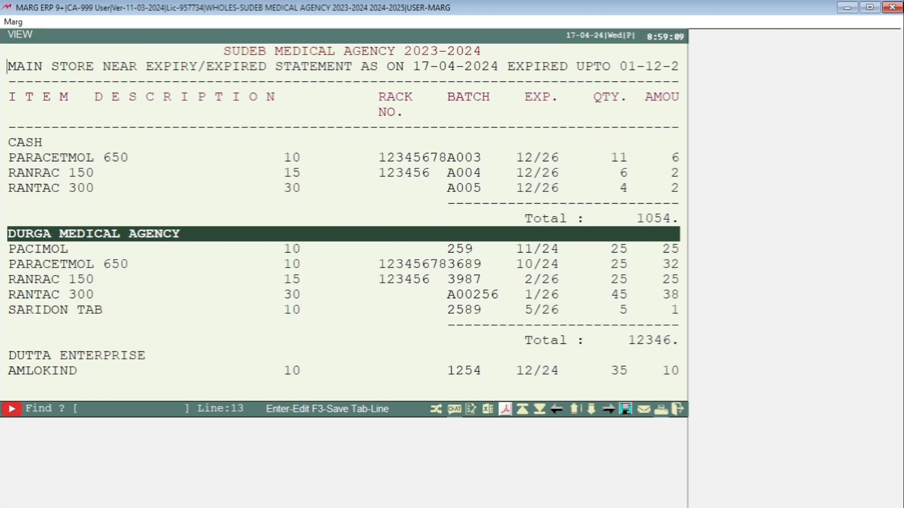
{"action": "key", "text": "Escape"}
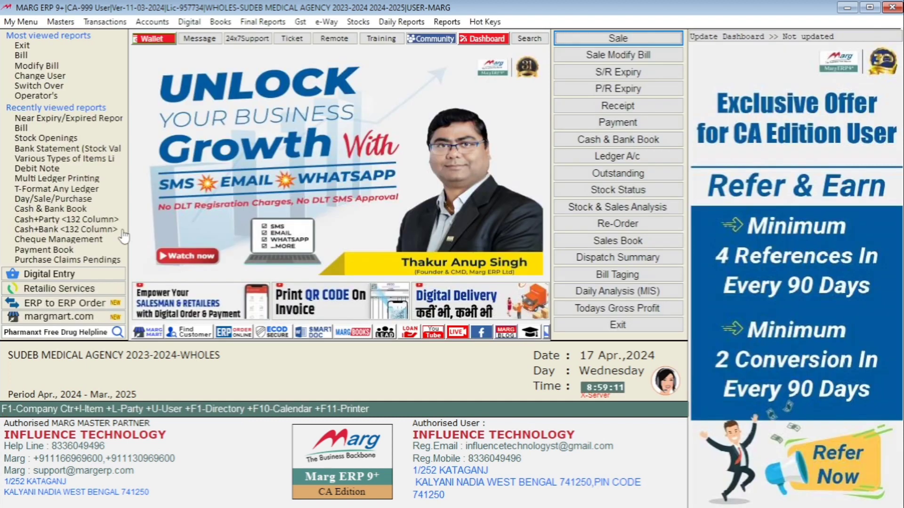
Start another Near Expiry/Expired Report for MAIN STORE in the Simple List format.
{"action": "key", "text": "alt"}
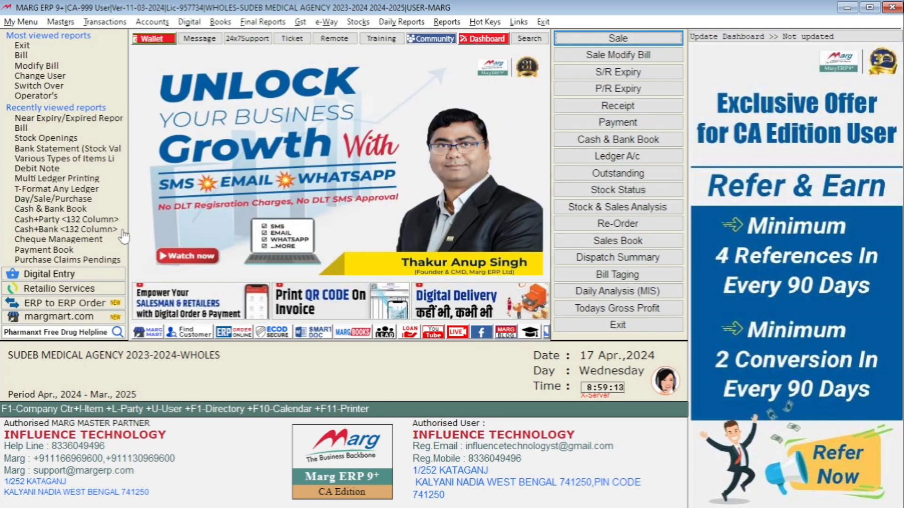
{"action": "key", "text": "Right"}
{"action": "key", "text": "Right"}
{"action": "key", "text": "Right"}
{"action": "key", "text": "Right"}
{"action": "key", "text": "Right"}
{"action": "key", "text": "Right"}
{"action": "key", "text": "Right"}
{"action": "key", "text": "Right"}
{"action": "key", "text": "Right"}
{"action": "key", "text": "Right"}
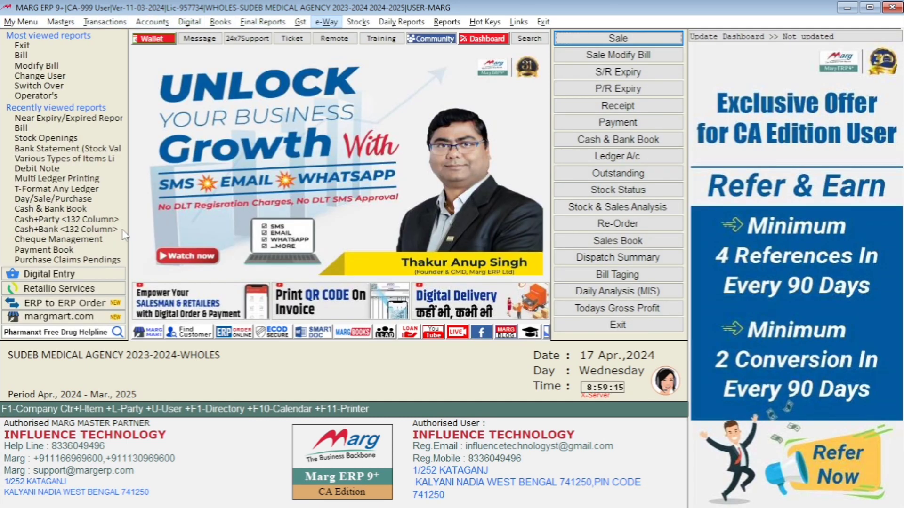
{"action": "key", "text": "Down"}
{"action": "key", "text": "Down"}
{"action": "key", "text": "Down"}
{"action": "key", "text": "Down"}
{"action": "key", "text": "Down"}
{"action": "key", "text": "Down"}
{"action": "key", "text": "Down"}
{"action": "key", "text": "Down"}
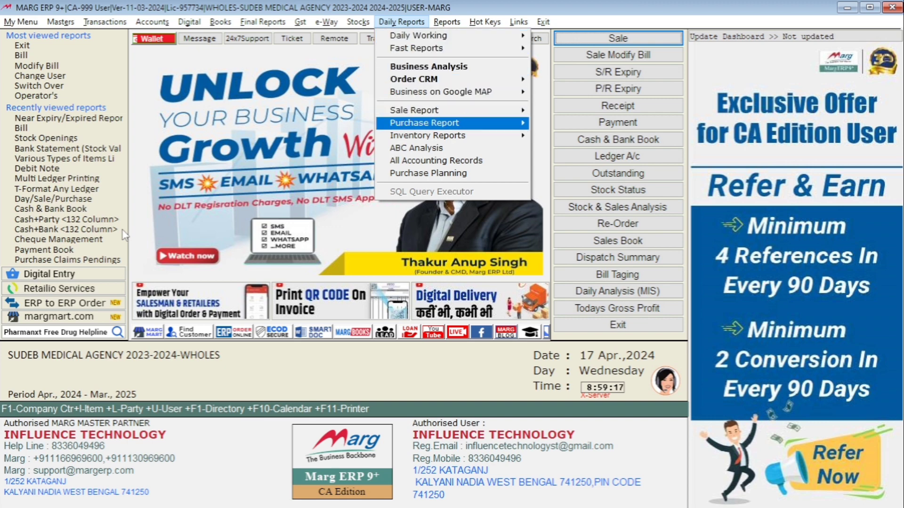
{"action": "key", "text": "Right"}
{"action": "key", "text": "Down"}
{"action": "key", "text": "Down"}
{"action": "key", "text": "Return"}
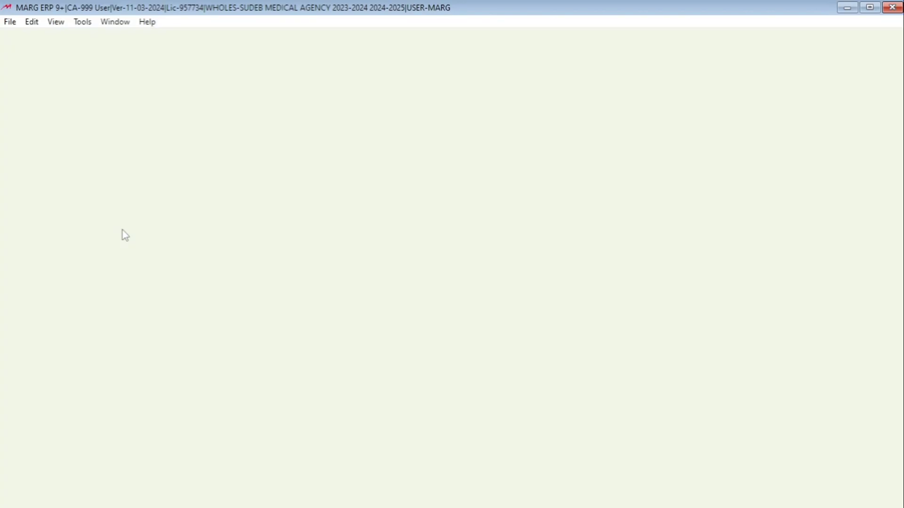
{"action": "key", "text": "Return"}
{"action": "key", "text": "Return"}
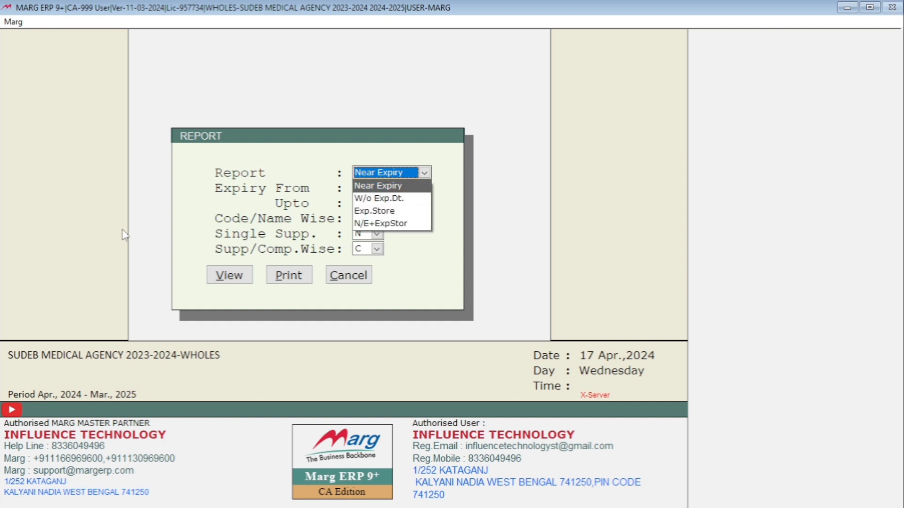
Try to view the Exp.Store report for all companies without an expiry range, keeping Code/Name Wise N, Single Supp. N and Supp/Comp.Wise C.
{"action": "key", "text": "Down"}
{"action": "key", "text": "Down"}
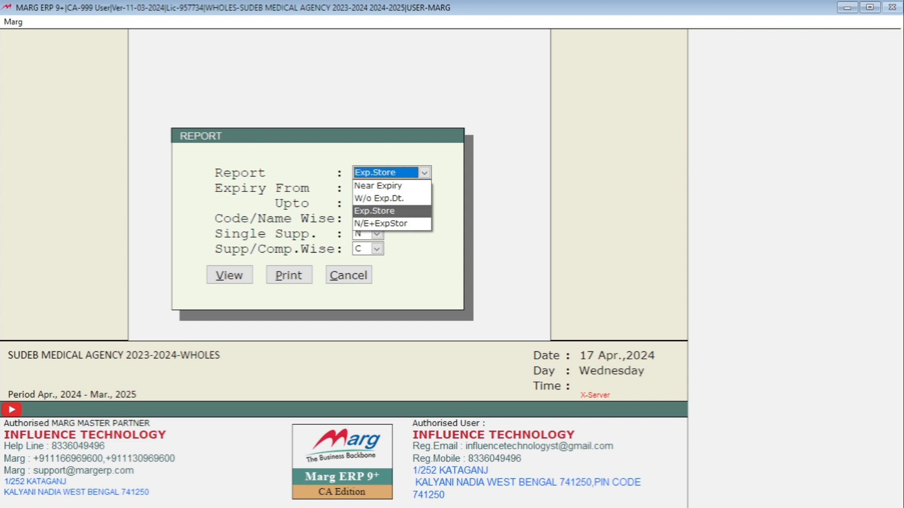
{"action": "key", "text": "Return"}
{"action": "key", "text": "Return"}
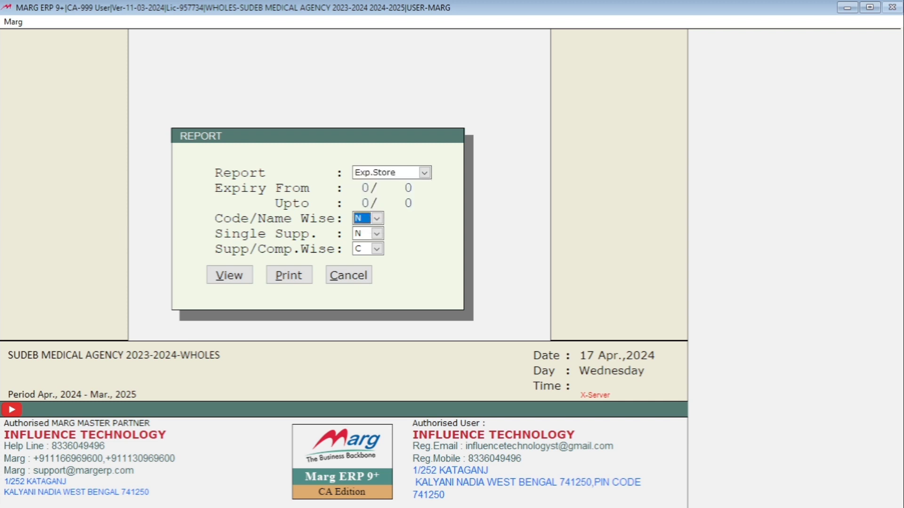
{"action": "key", "text": "Return"}
{"action": "key", "text": "Return"}
{"action": "key", "text": "Return"}
{"action": "key", "text": "Return"}
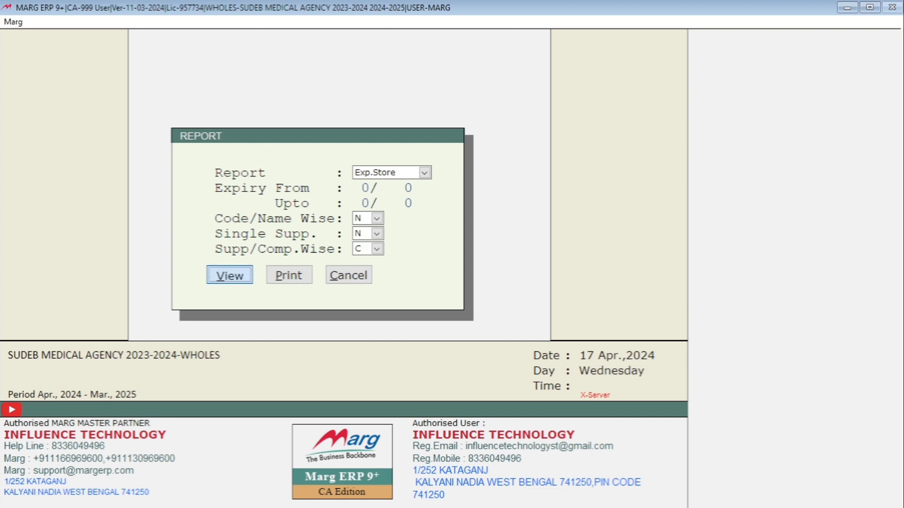
{"action": "key", "text": "asterisk"}
{"action": "key", "text": "Return"}
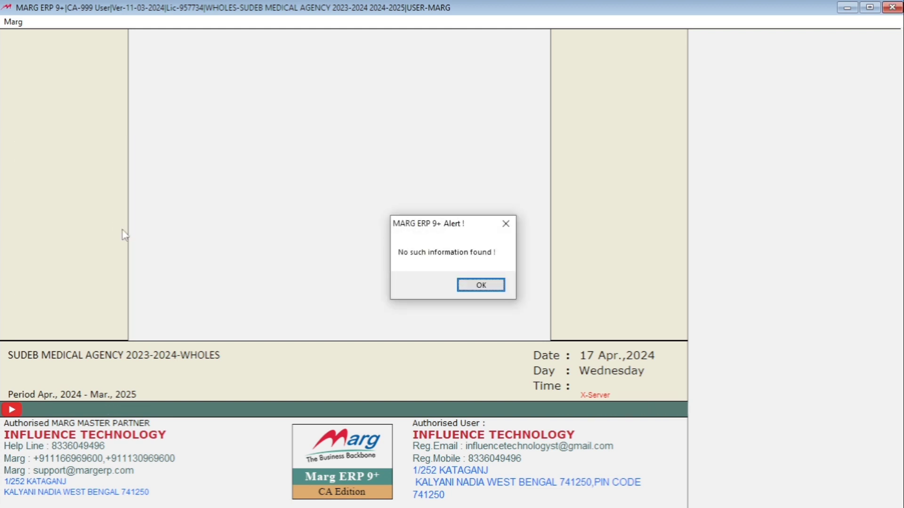
{"action": "key", "text": "Return"}
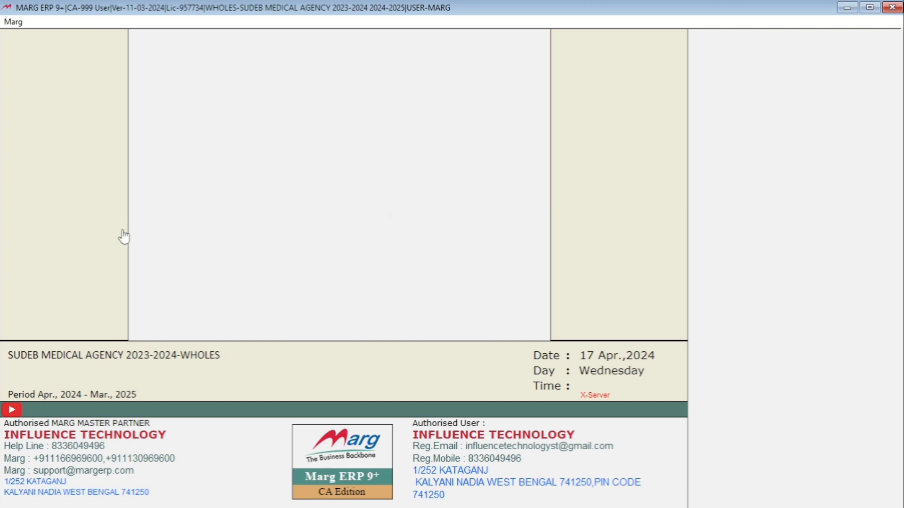